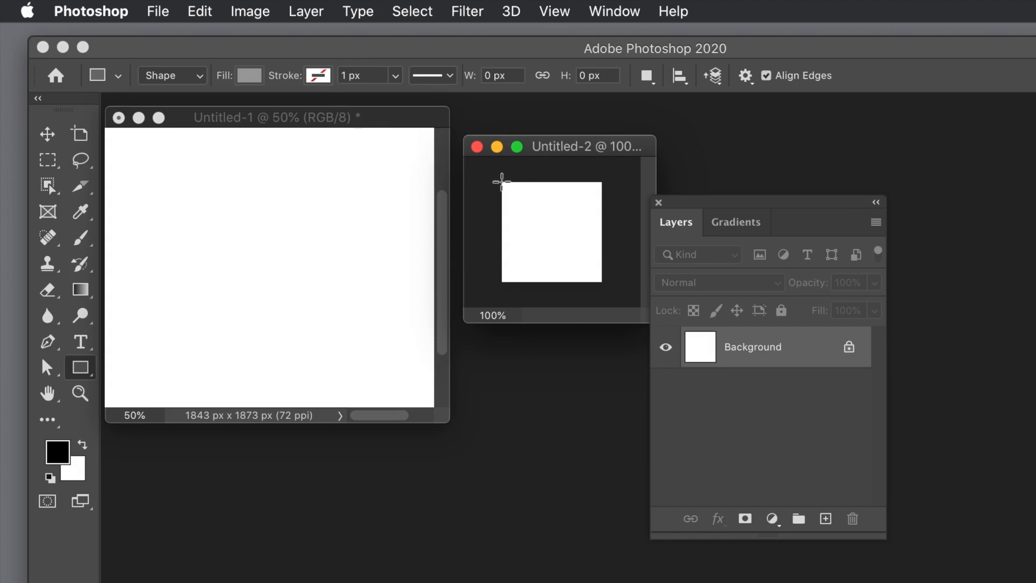
# - Draw a grey rectangle shape of about 203 × 203 px covering the whole Untitled-2 canvas
pyautogui.click(556, 10)
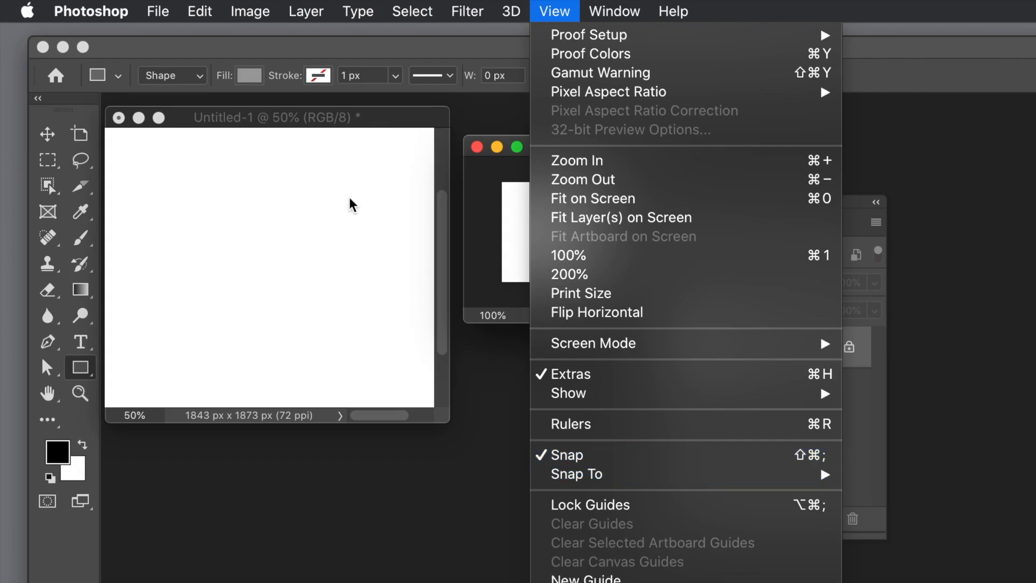
pyautogui.click(497, 190)
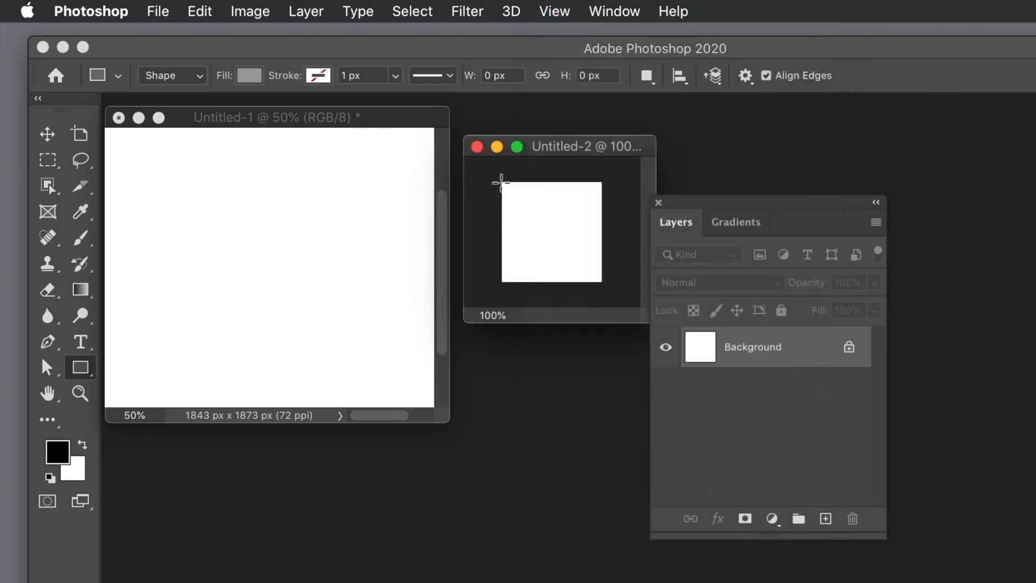
pyautogui.moveTo(501, 180); pyautogui.dragTo(602, 281)
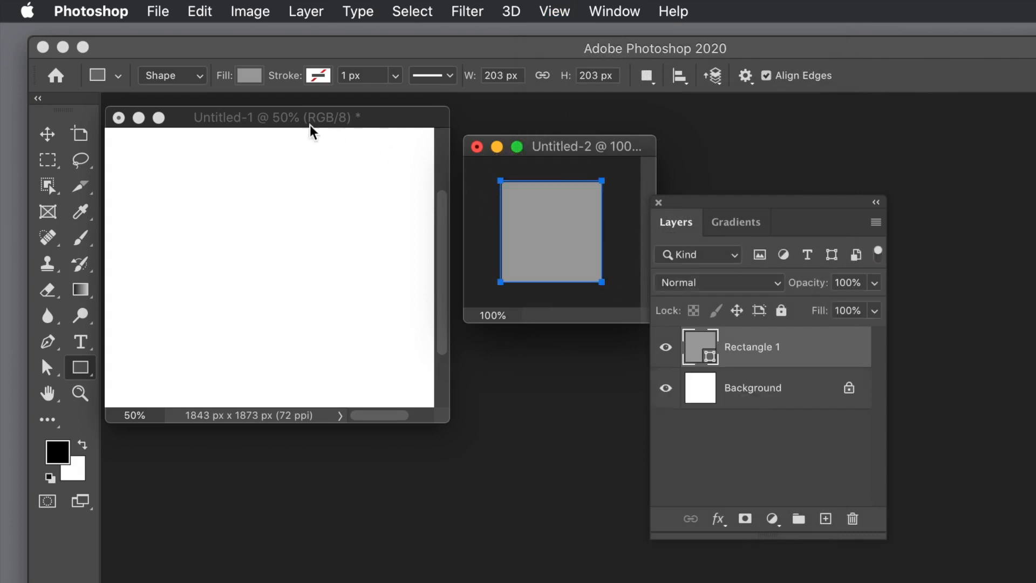
# - Transform the grey rectangle so its edges align with the canvas, making it 200 × 200 px, and commit
pyautogui.click(46, 134)
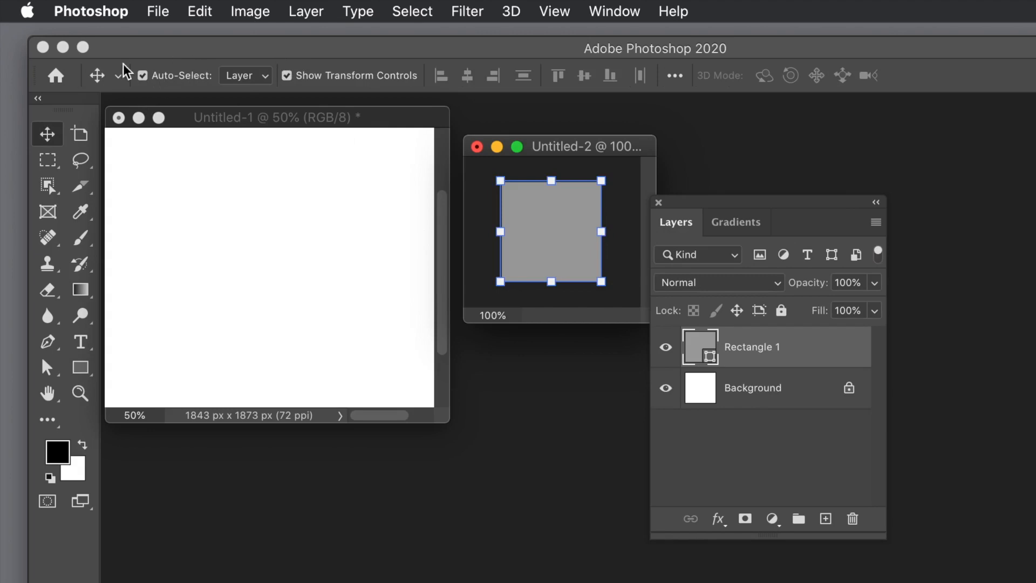
pyautogui.moveTo(601, 282)
pyautogui.mouseDown()
pyautogui.moveTo(615, 296)
pyautogui.moveTo(602, 283)
pyautogui.mouseUp()
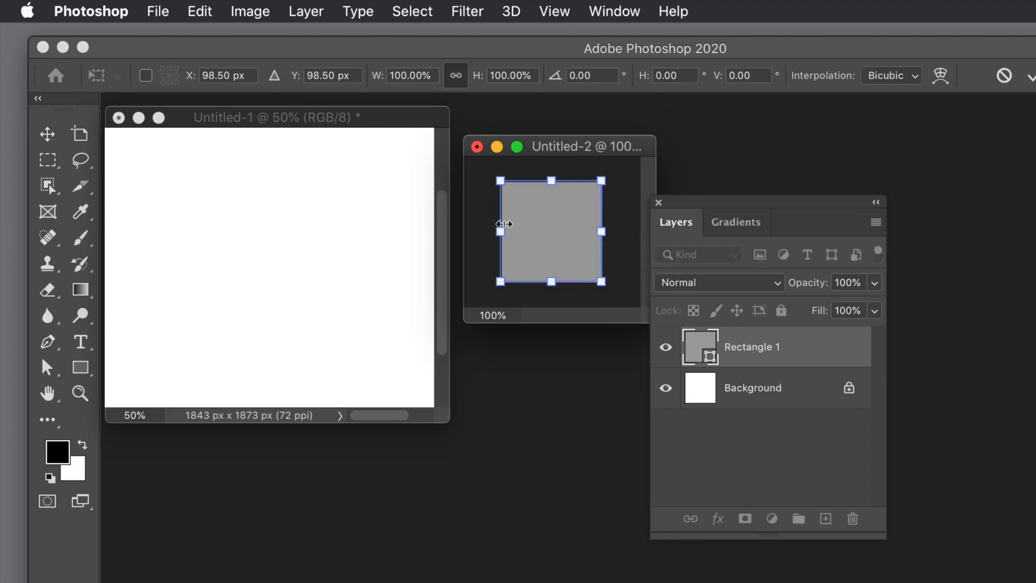
pyautogui.moveTo(500, 228)
pyautogui.mouseDown()
pyautogui.moveTo(522, 231)
pyautogui.moveTo(492, 231)
pyautogui.moveTo(504, 231)
pyautogui.mouseUp()
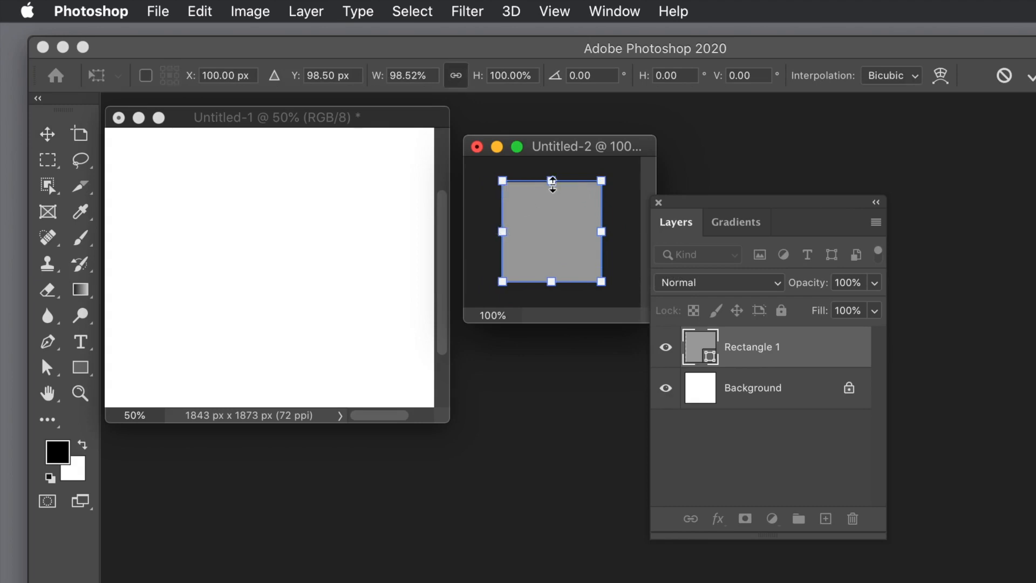
pyautogui.moveTo(553, 182); pyautogui.dragTo(551, 184)
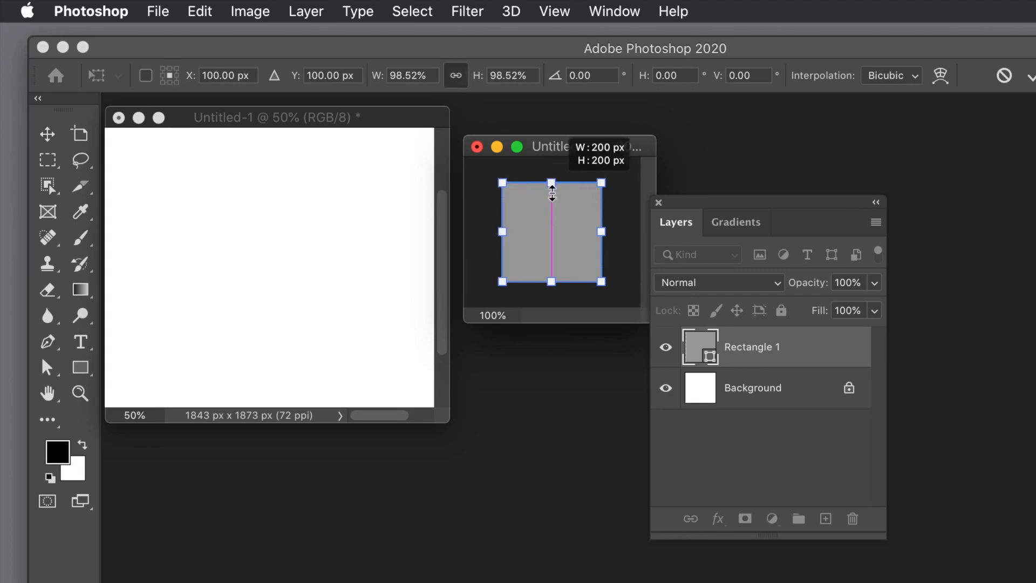
pyautogui.moveTo(602, 231)
pyautogui.mouseDown()
pyautogui.moveTo(614, 231)
pyautogui.moveTo(601, 231)
pyautogui.mouseUp()
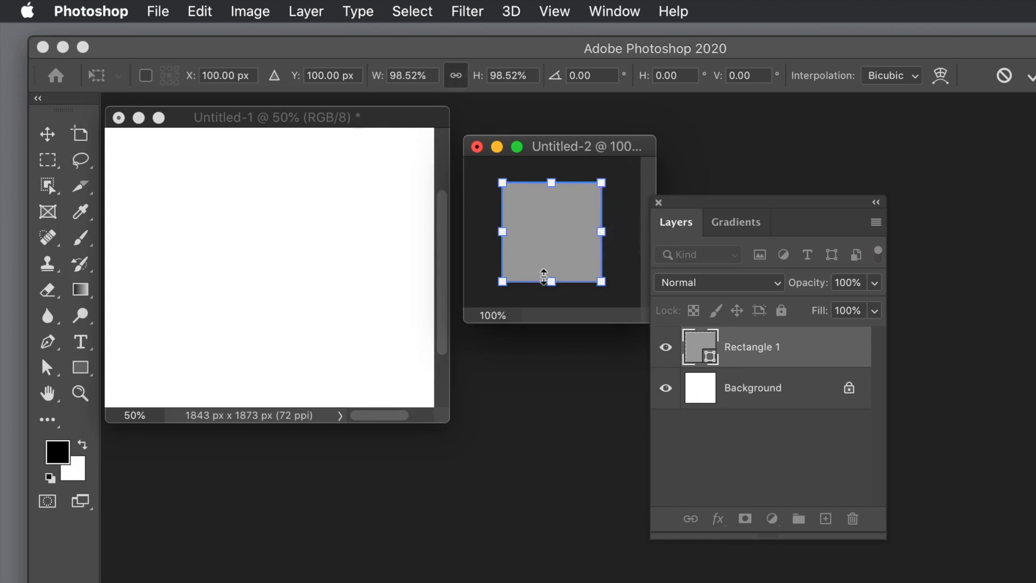
pyautogui.moveTo(548, 279)
pyautogui.mouseDown()
pyautogui.moveTo(549, 270)
pyautogui.moveTo(548, 281)
pyautogui.mouseUp()
pyautogui.click(1031, 78)
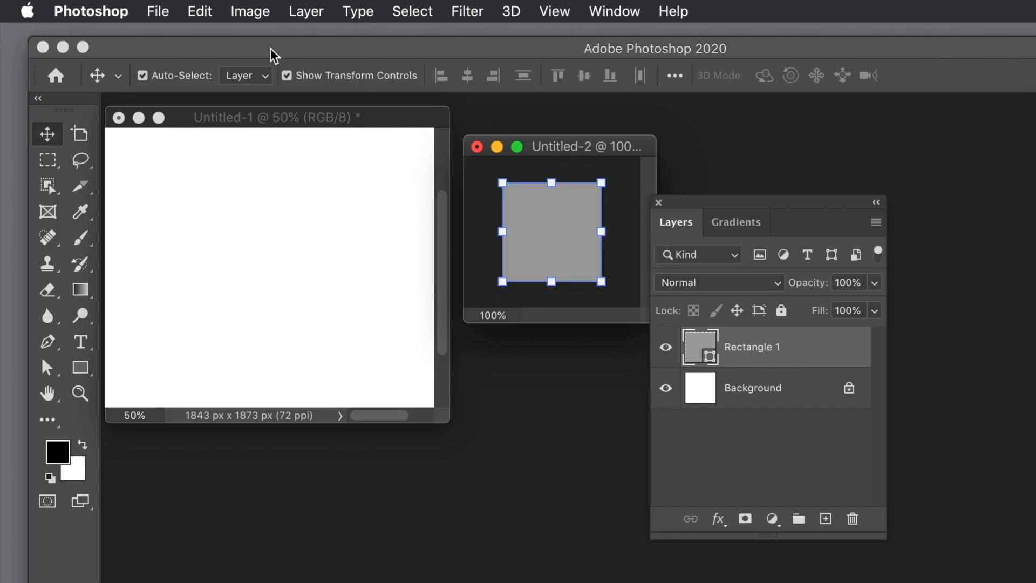
# - Delete the square's lower-left anchor point, converting the live shape to a regular path, to leave an upper-right triangle
pyautogui.click(54, 368)
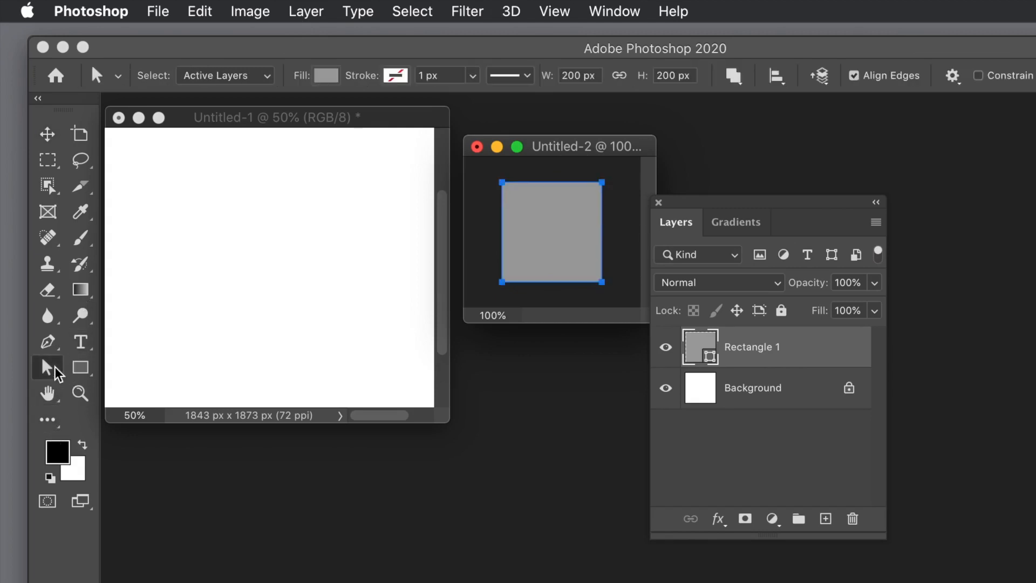
pyautogui.moveTo(494, 270); pyautogui.dragTo(544, 303)
pyautogui.click(508, 281)
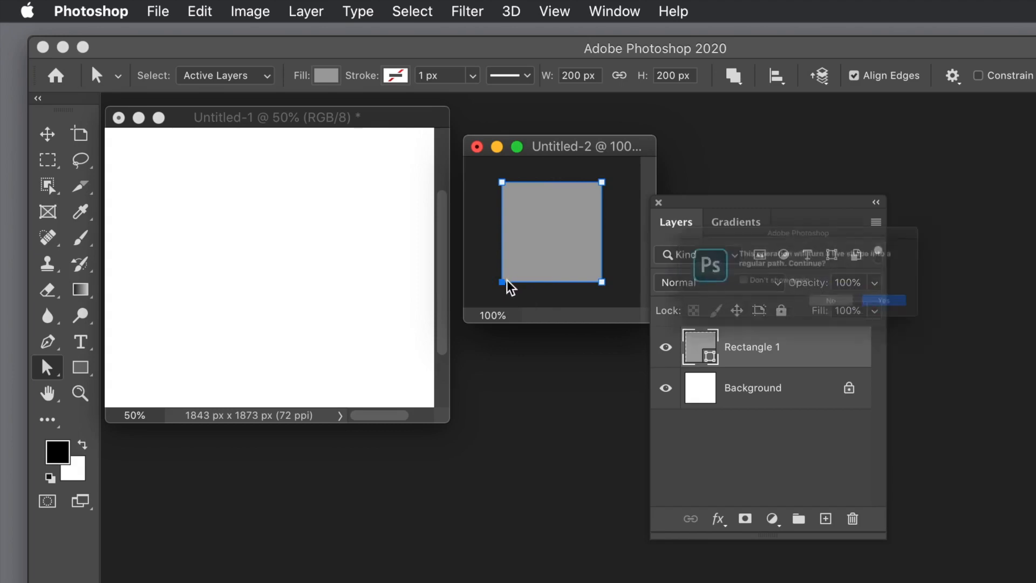
pyautogui.click(921, 322)
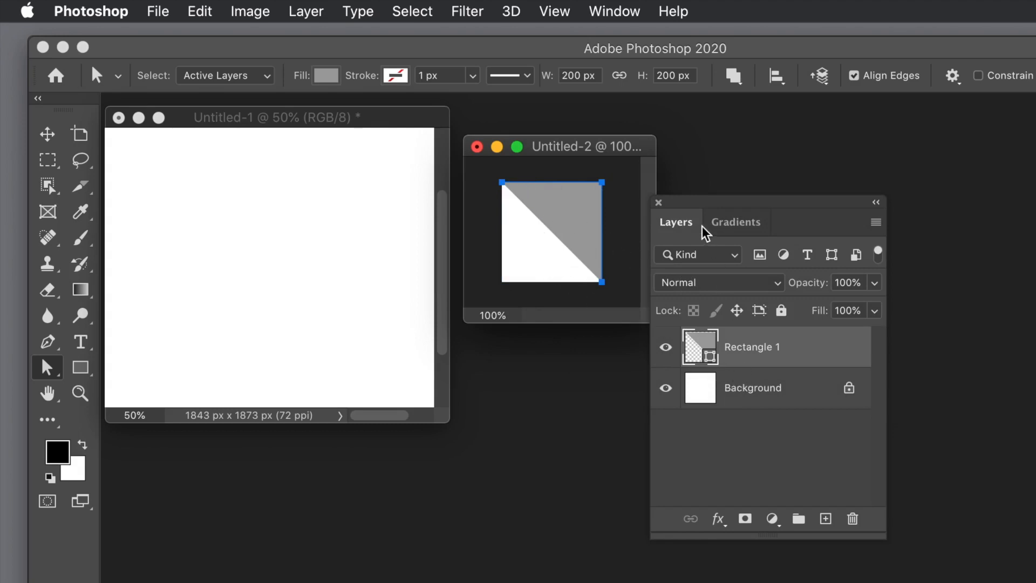
# - Delete the white Background layer from Untitled-2, leaving only the triangle layer, and move the Layers panel clear of the documents
pyautogui.click(706, 205)
pyautogui.moveTo(706, 205); pyautogui.dragTo(311, 180)
pyautogui.click(346, 369)
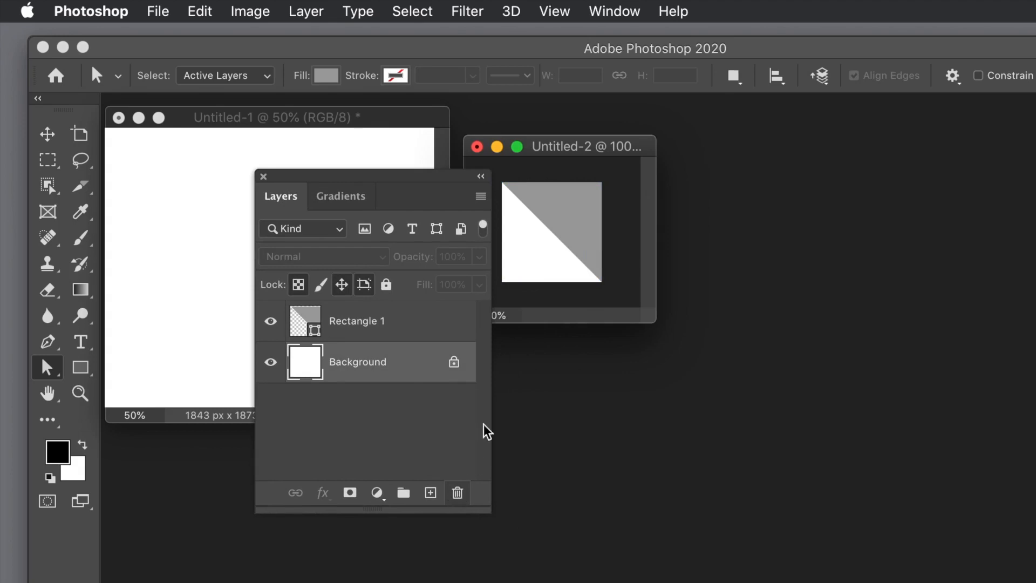
pyautogui.click(604, 8)
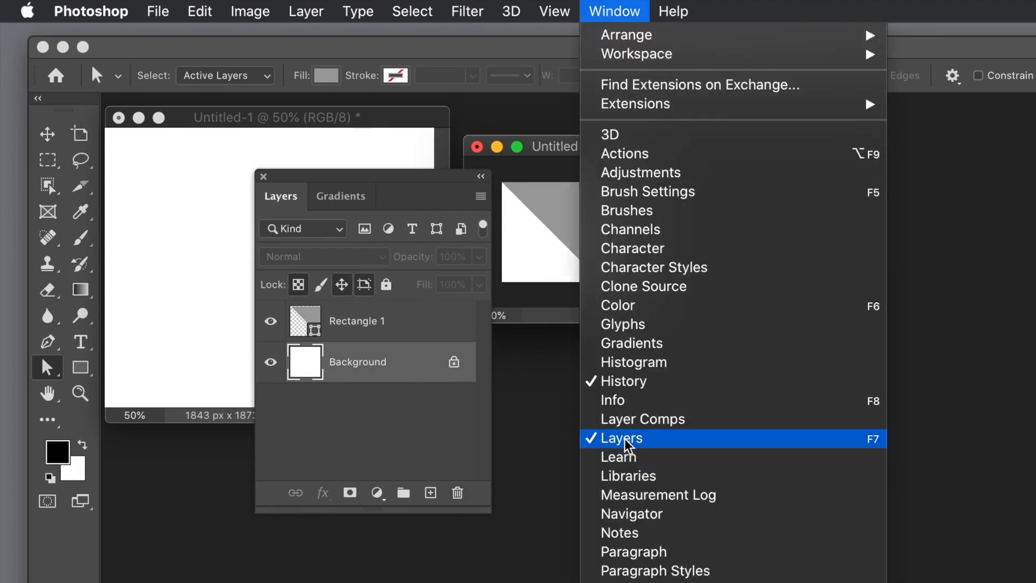
pyautogui.click(378, 193)
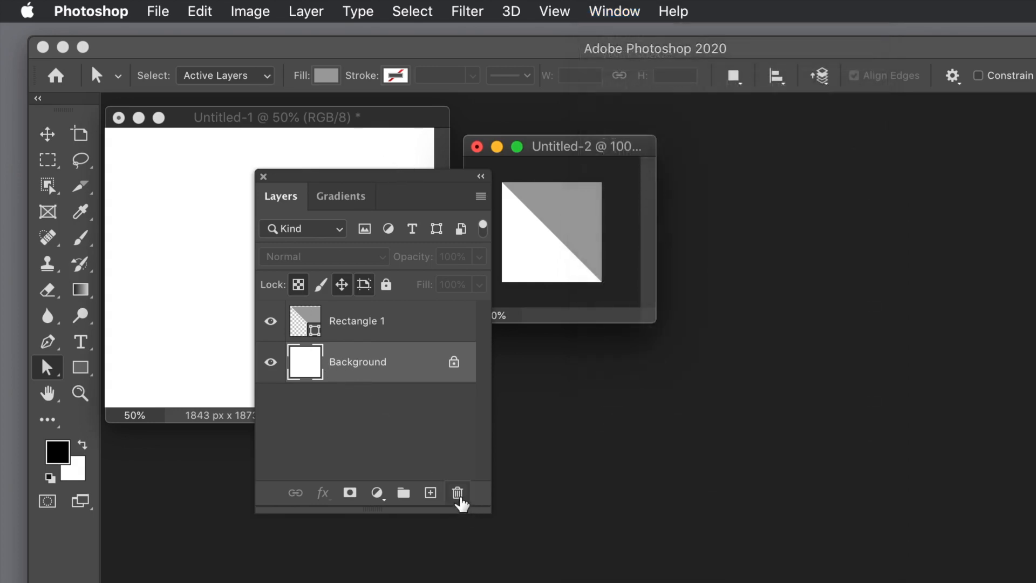
pyautogui.click(458, 494)
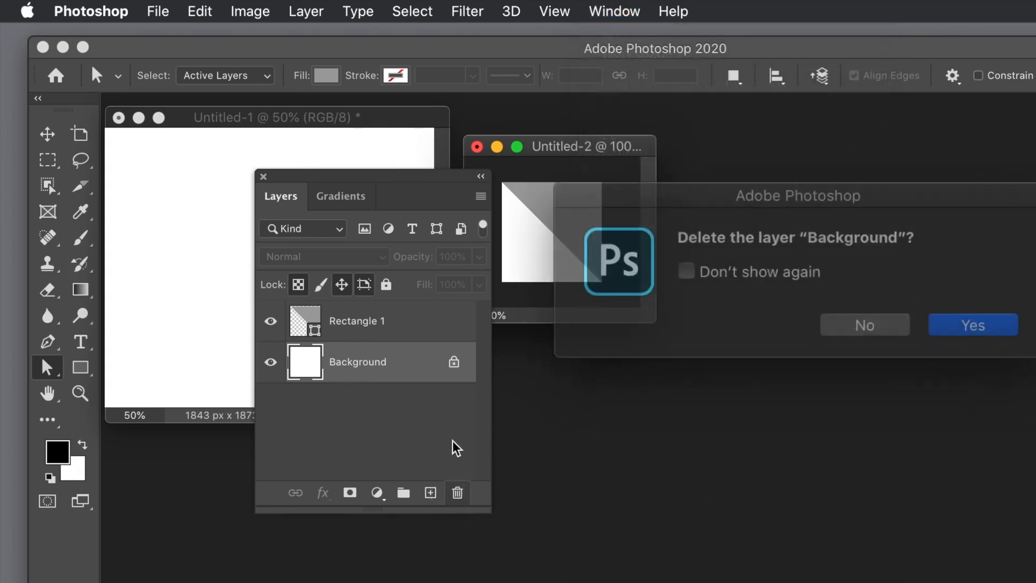
pyautogui.click(938, 319)
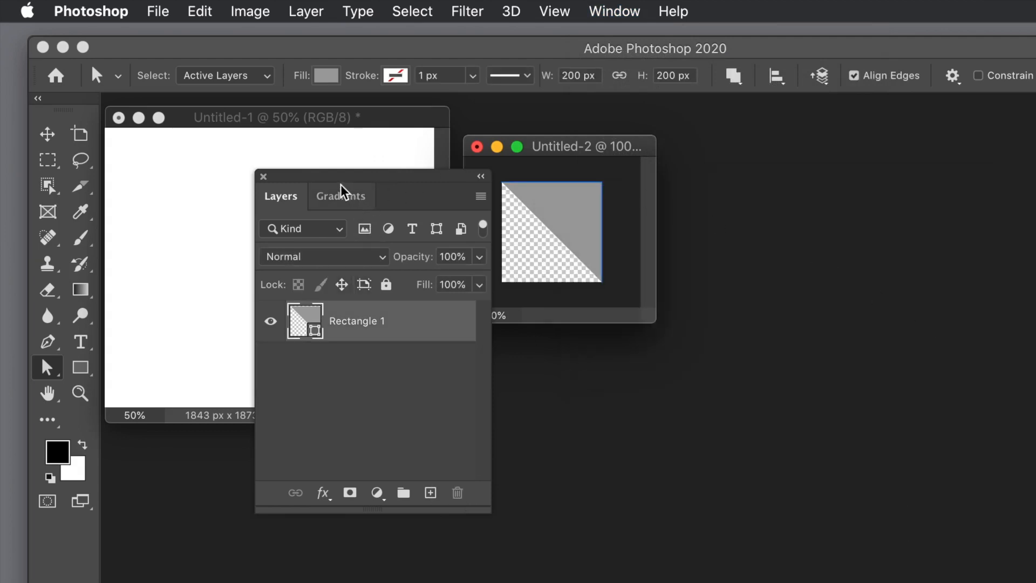
pyautogui.moveTo(340, 185); pyautogui.dragTo(825, 179)
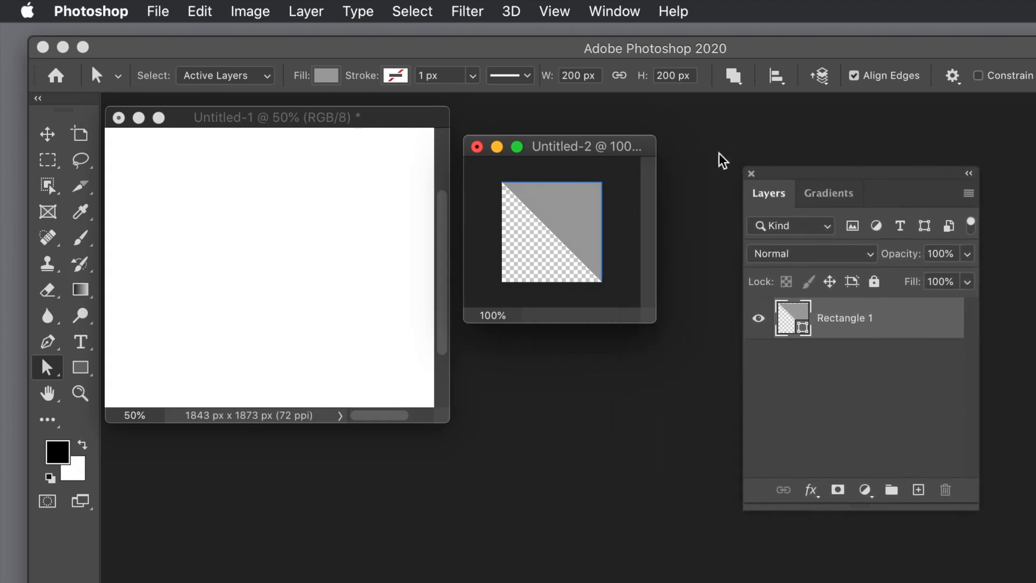
# - Define a pattern from the grey upper-right triangle tile, keeping the suggested name
pyautogui.click(199, 16)
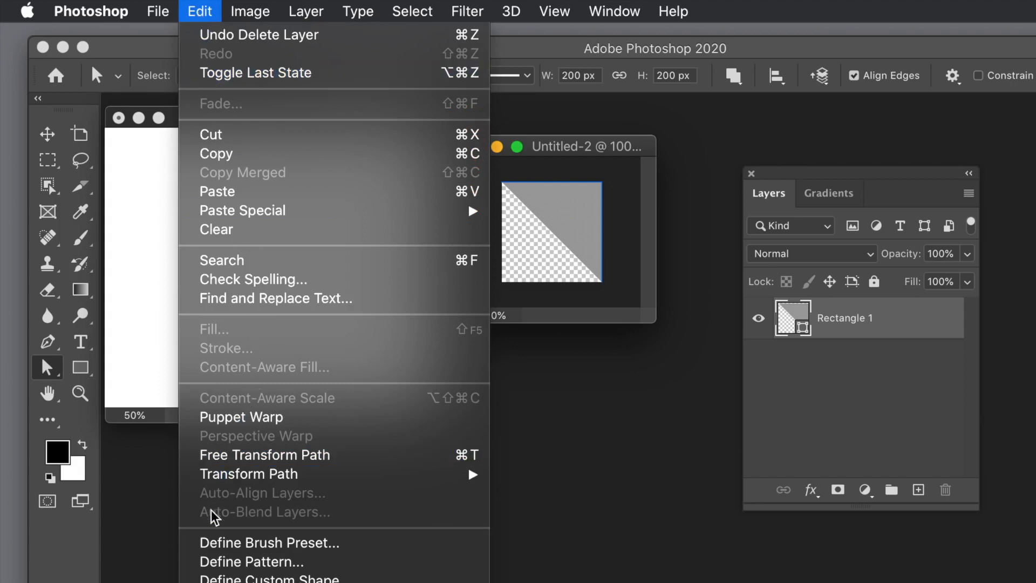
pyautogui.click(241, 567)
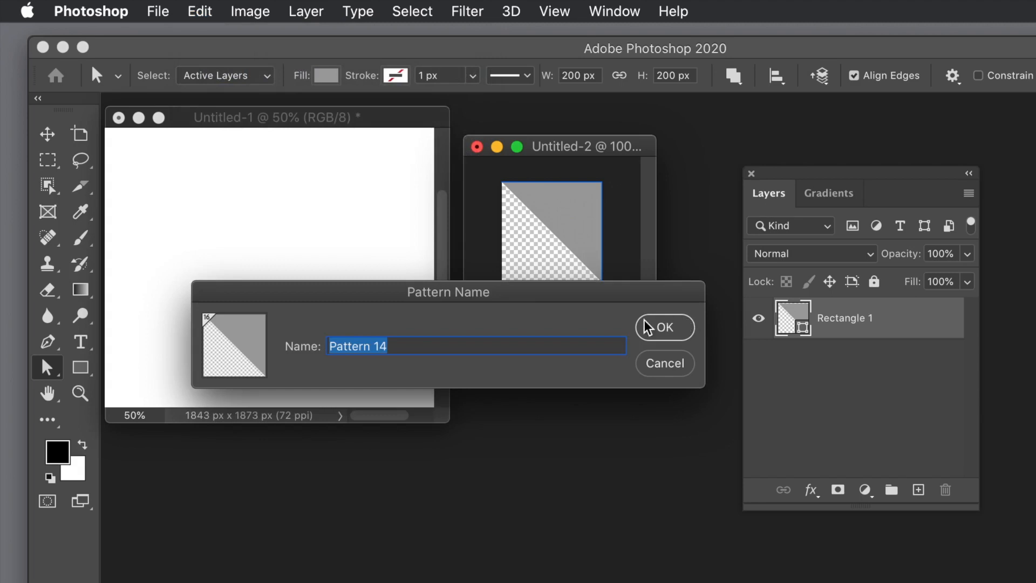
pyautogui.click(664, 328)
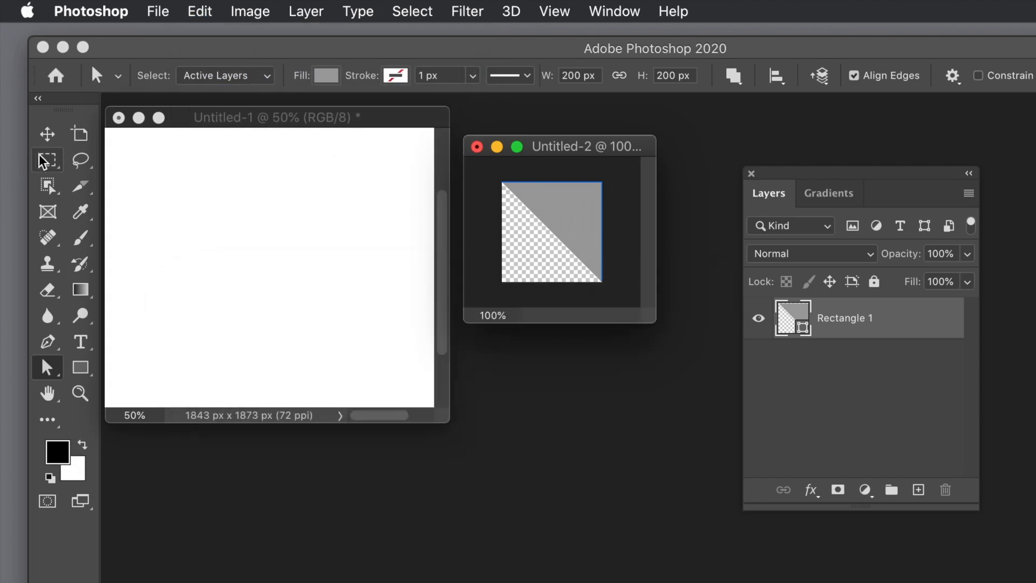
# - Rotate the triangle 180 degrees so it fills the lower-left half of the tile, and commit the transform
pyautogui.click(48, 134)
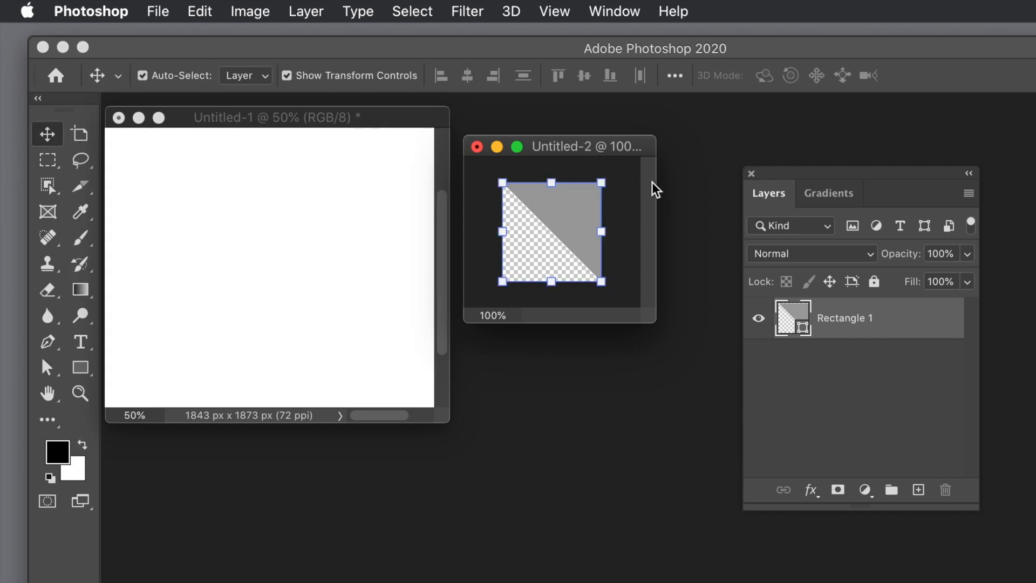
pyautogui.moveTo(618, 175); pyautogui.dragTo(477, 303)
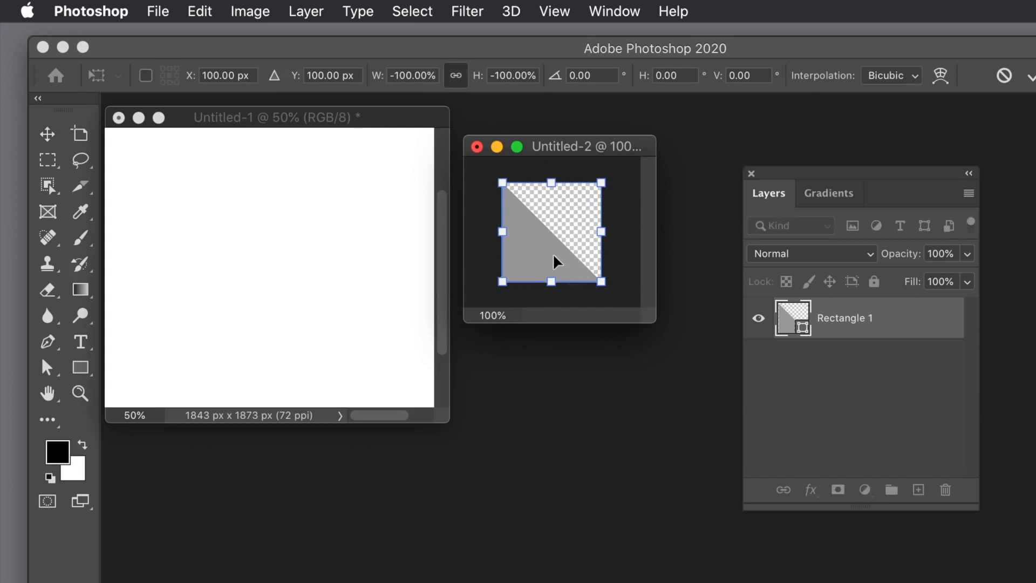
pyautogui.press('Return')
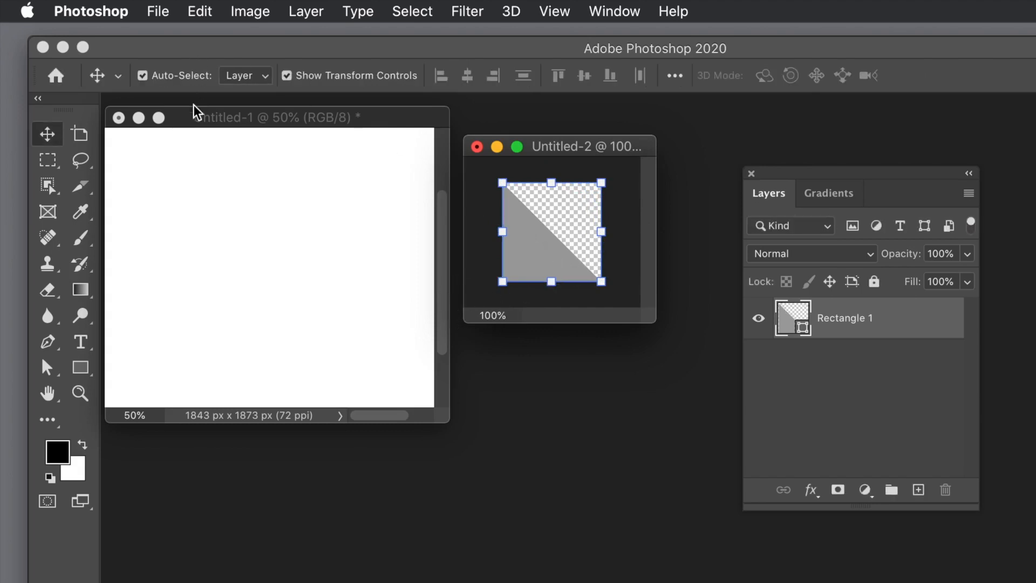
# - Change the triangle shape's fill to a very dark grey swatch
pyautogui.click(81, 369)
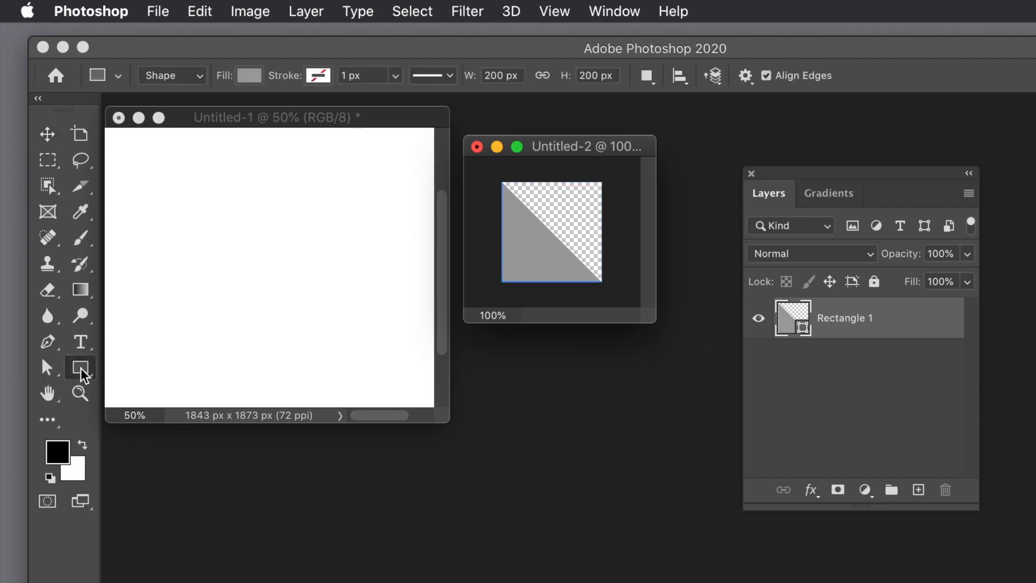
pyautogui.click(245, 79)
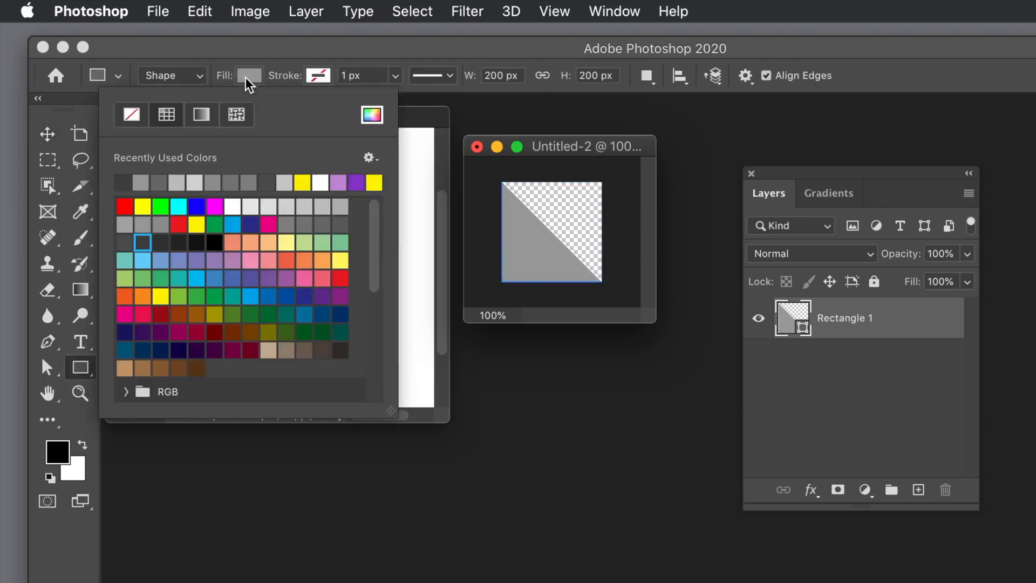
pyautogui.click(161, 243)
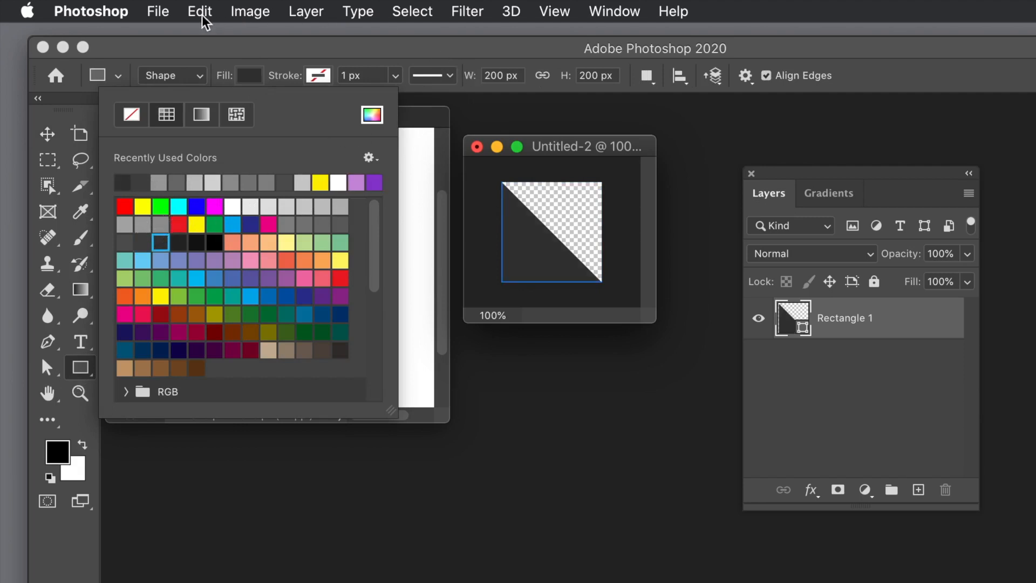
# - Define a second pattern from the dark lower-left triangle tile, keeping the suggested name
pyautogui.click(47, 133)
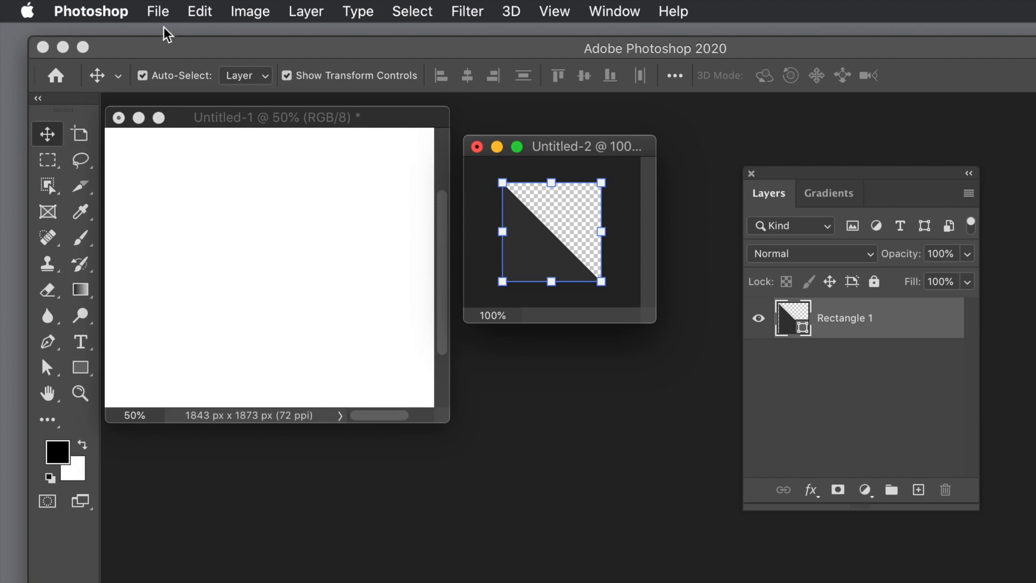
pyautogui.click(200, 11)
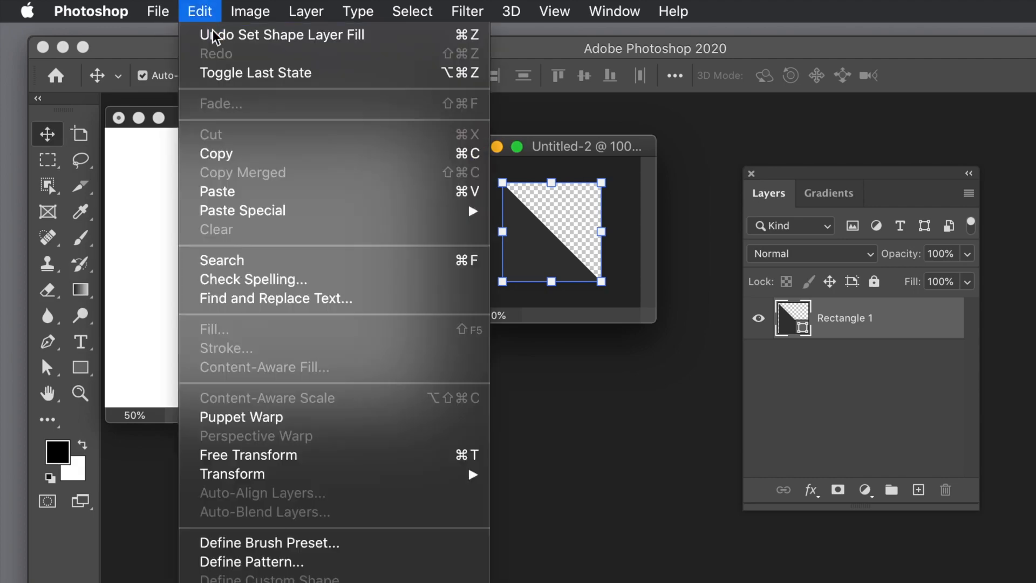
pyautogui.click(252, 561)
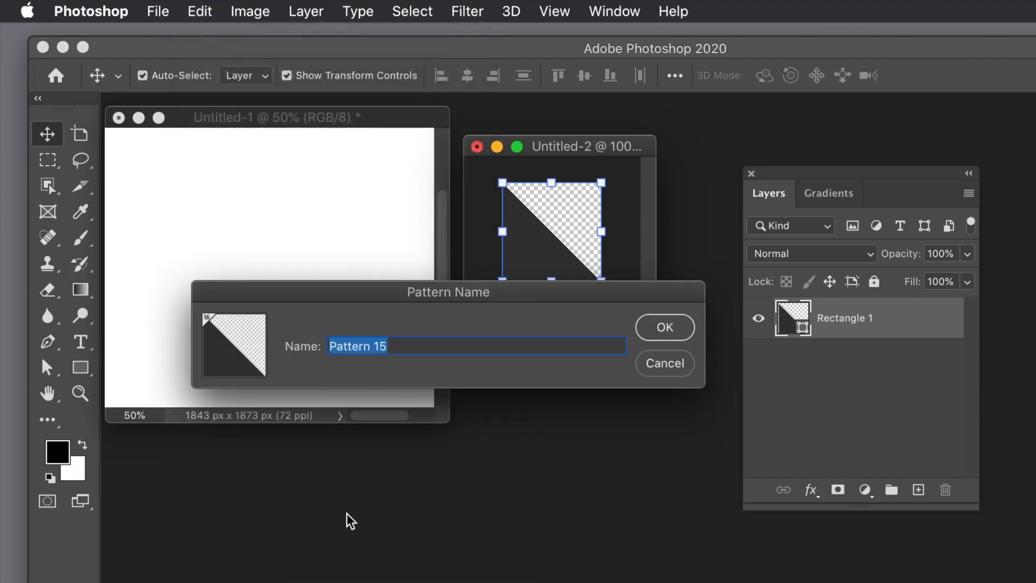
pyautogui.click(664, 334)
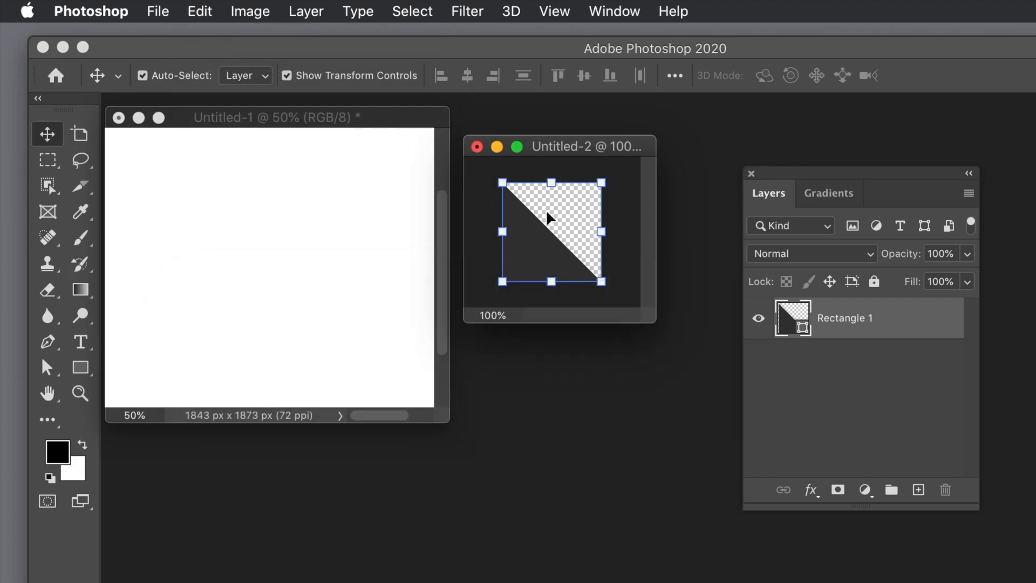
# - Switch to the Untitled-1 document, enlarge its window, and add a new layer above the background, keeping the default settings
pyautogui.click(264, 117)
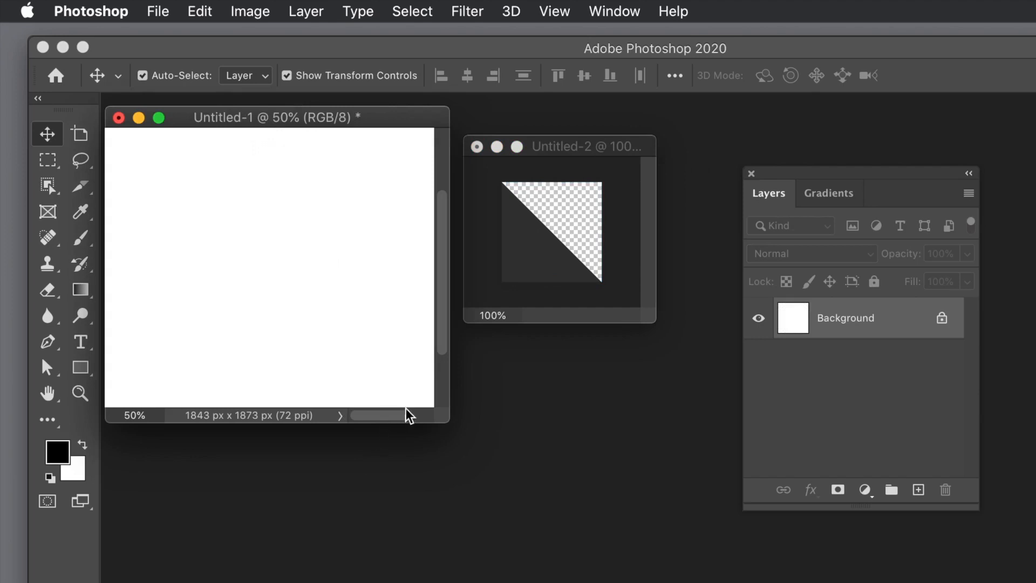
pyautogui.moveTo(445, 422); pyautogui.dragTo(525, 442)
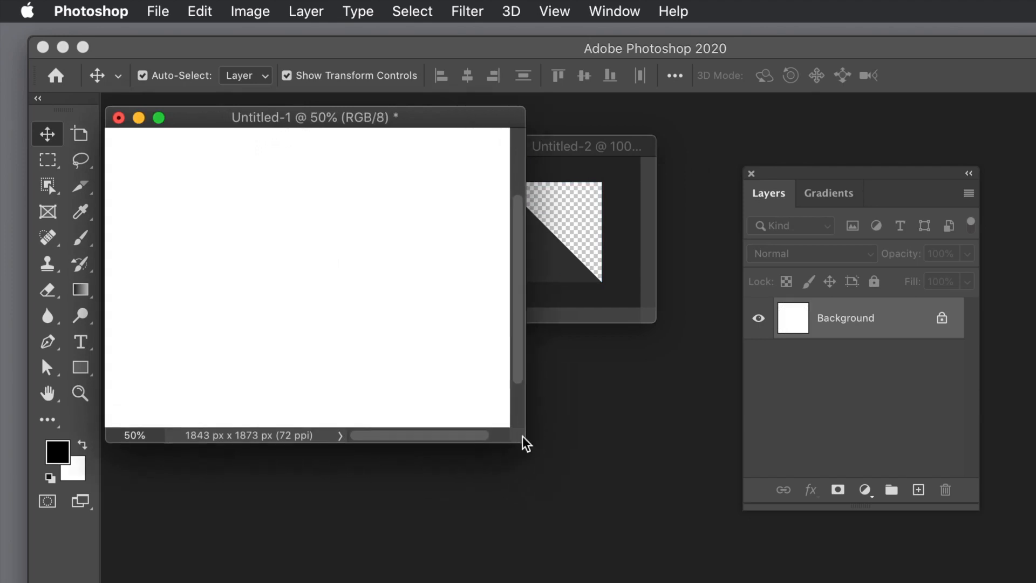
pyautogui.click(326, 11)
pyautogui.click(532, 41)
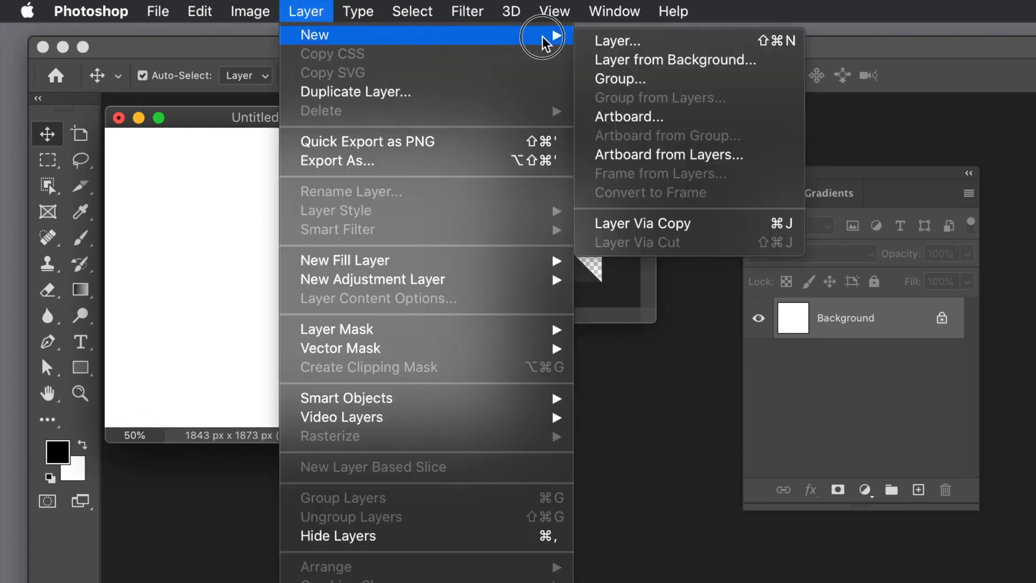
pyautogui.click(620, 38)
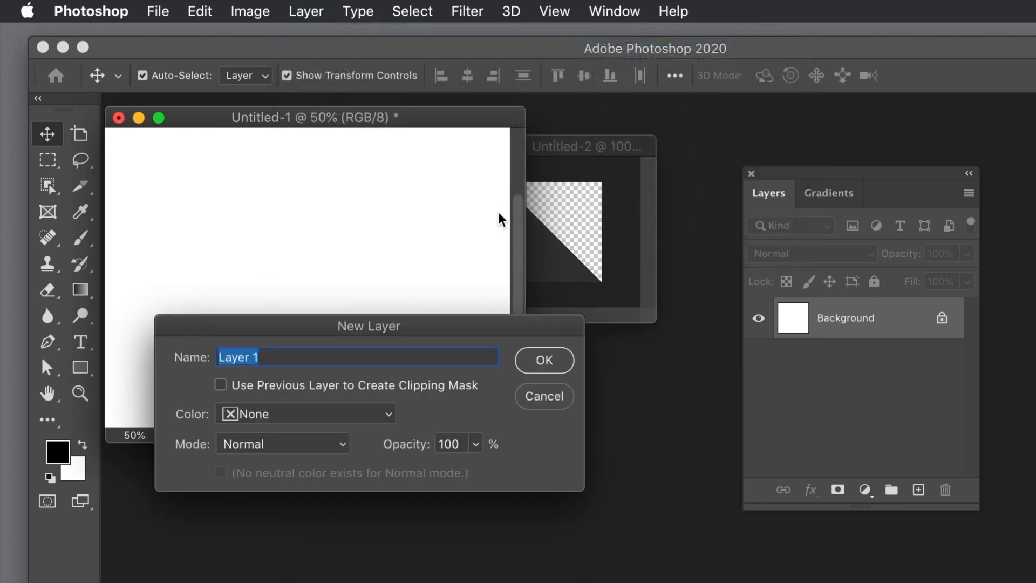
pyautogui.click(544, 363)
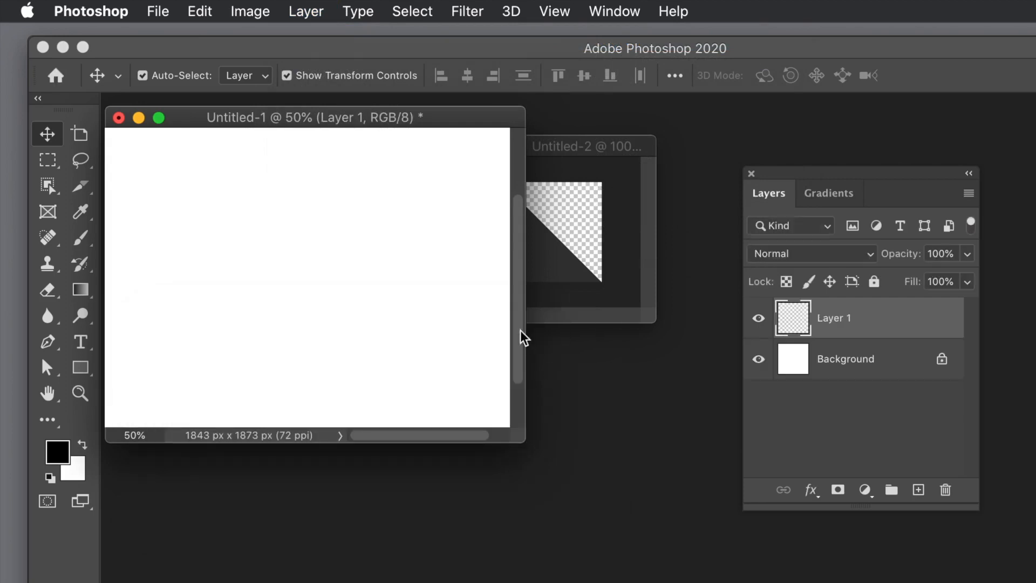
# - Start a pattern fill on Layer 1 and choose the grey upper-right triangle as the custom pattern
pyautogui.click(199, 10)
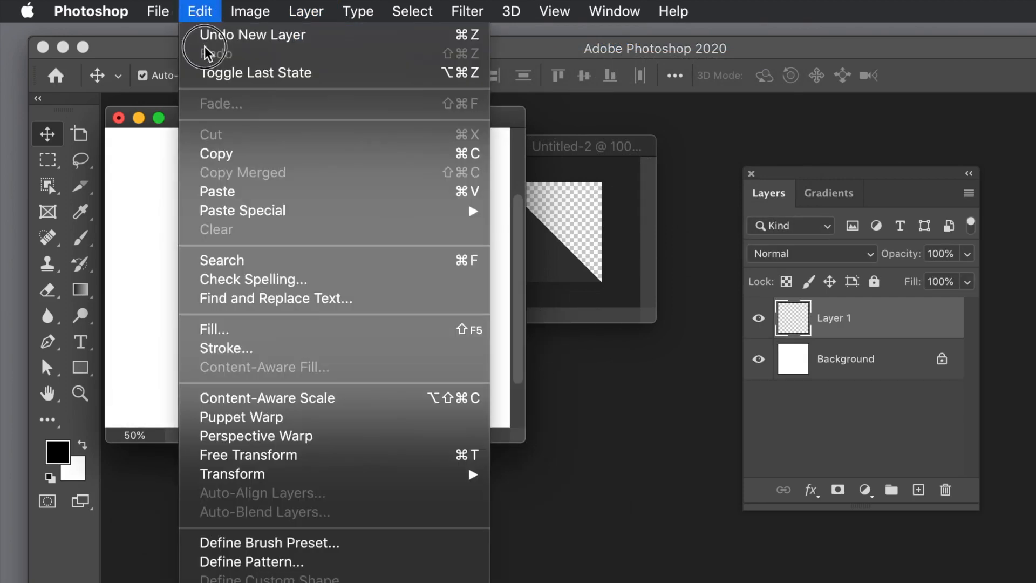
pyautogui.click(238, 332)
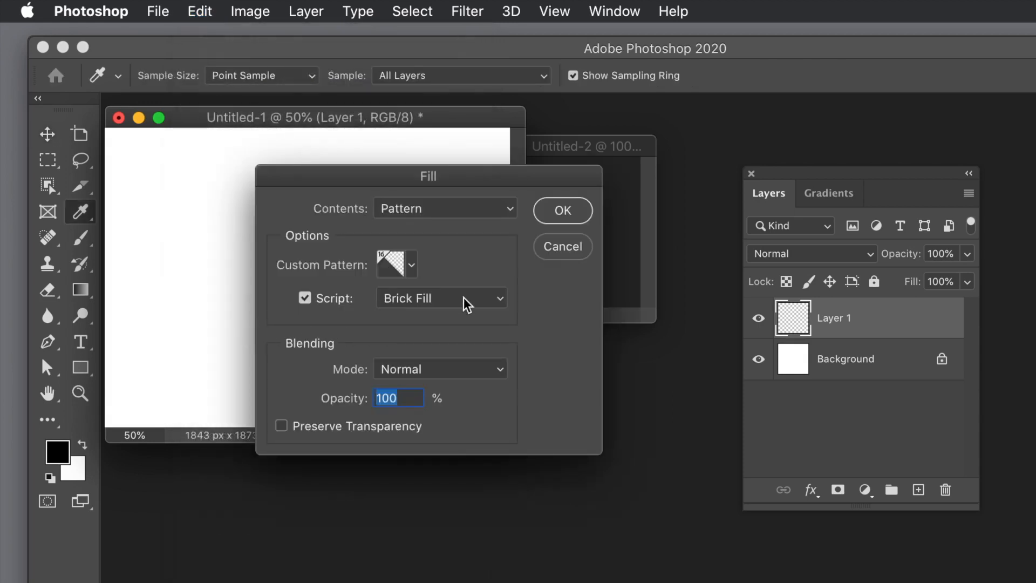
pyautogui.click(412, 269)
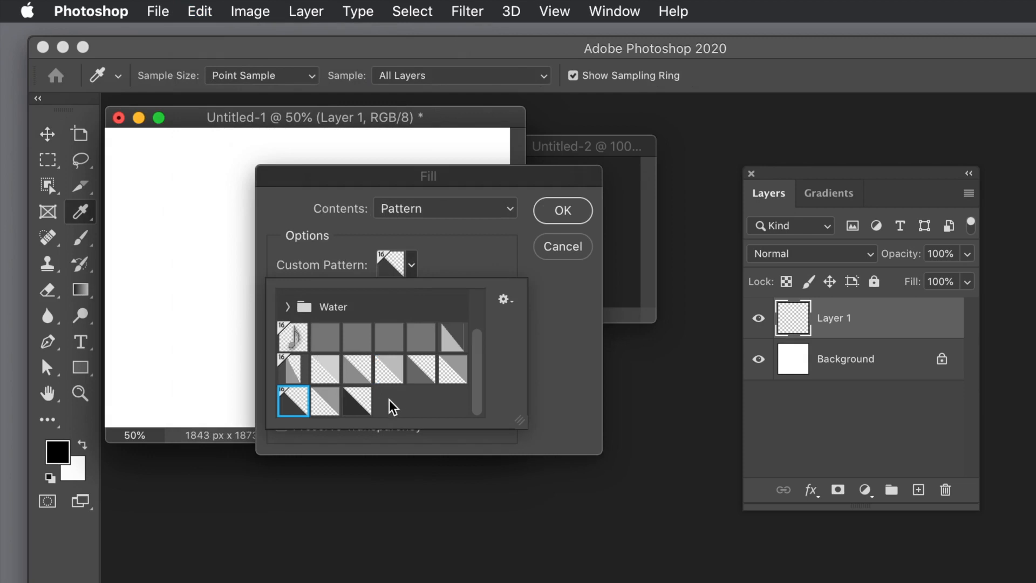
pyautogui.click(325, 403)
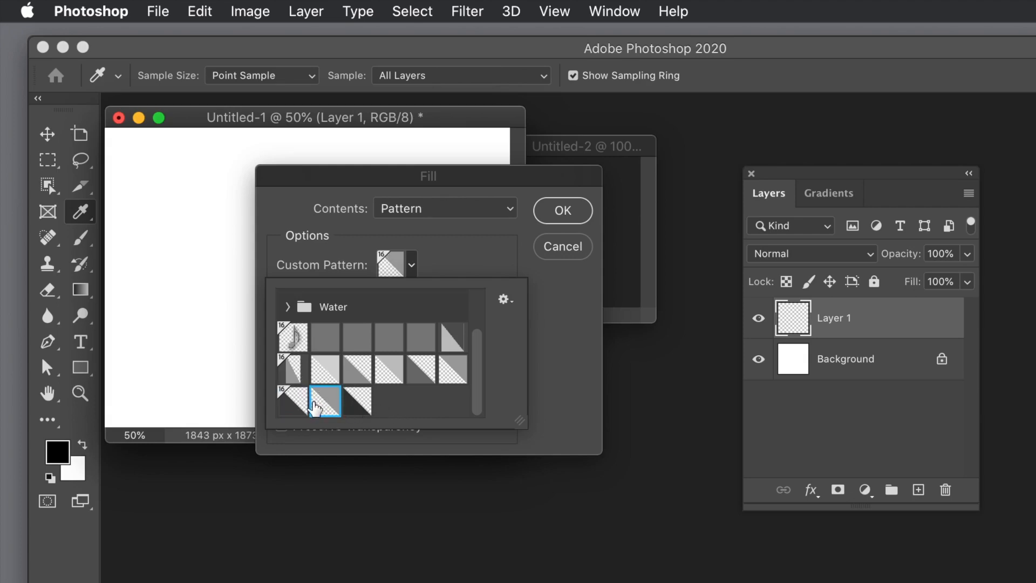
pyautogui.click(565, 355)
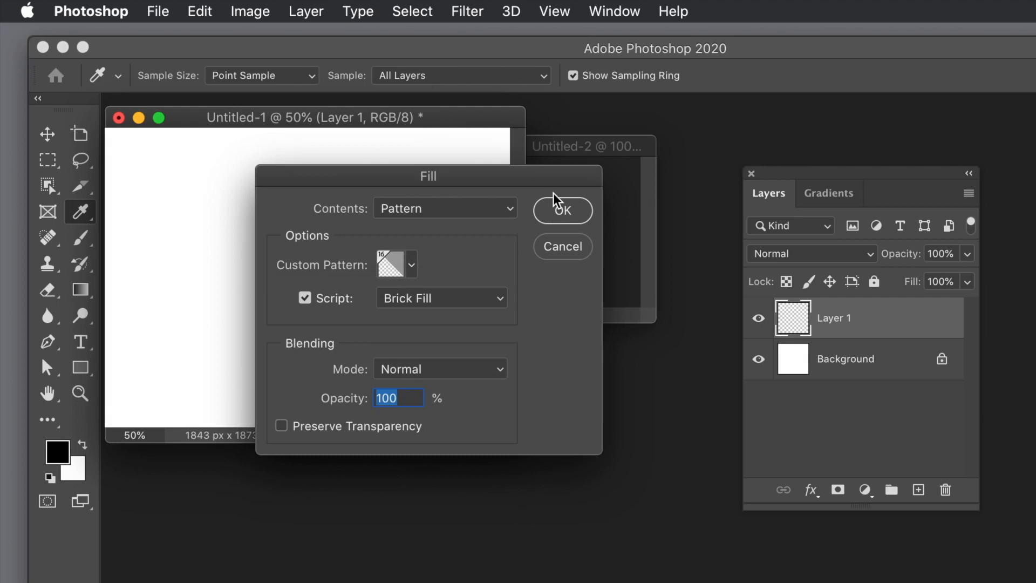
# - Apply the fill with the Brick Fill script: pattern scale 1, spacing 0, row offset 0, color and brightness randomness 1, rotate angle 0
pyautogui.click(303, 299)
pyautogui.click(304, 299)
pyautogui.click(417, 299)
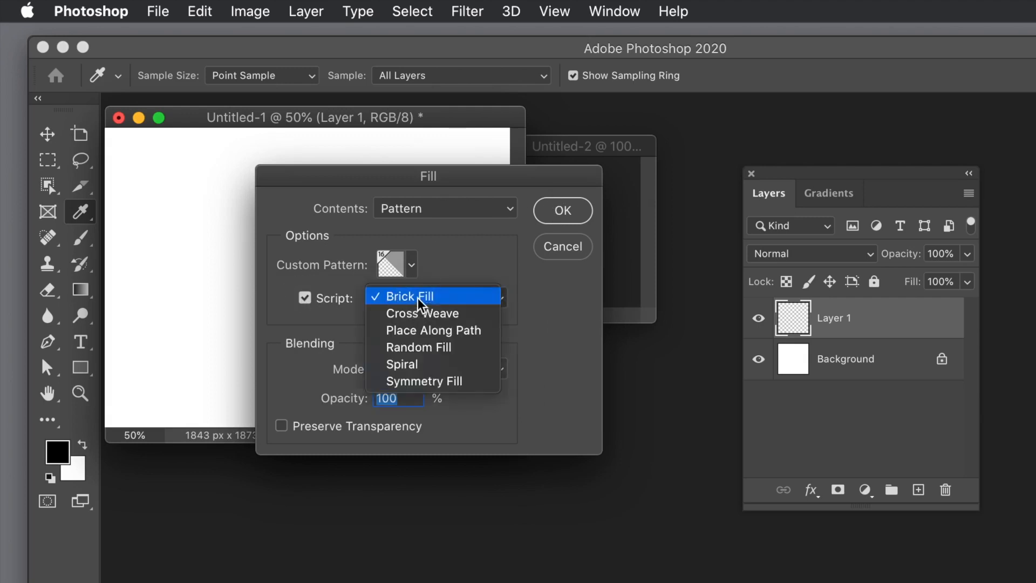
pyautogui.click(428, 297)
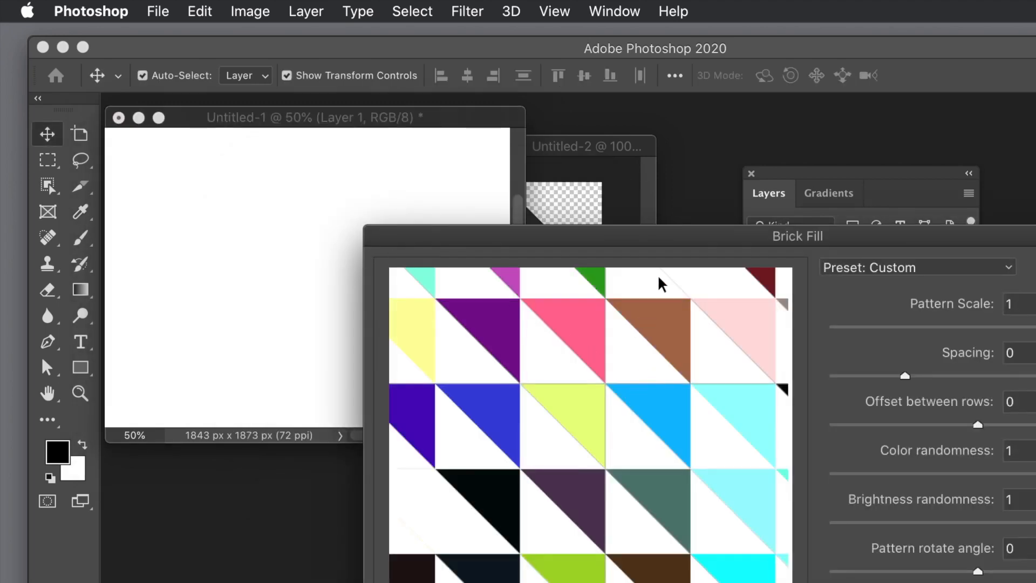
pyautogui.moveTo(681, 240); pyautogui.dragTo(261, 132)
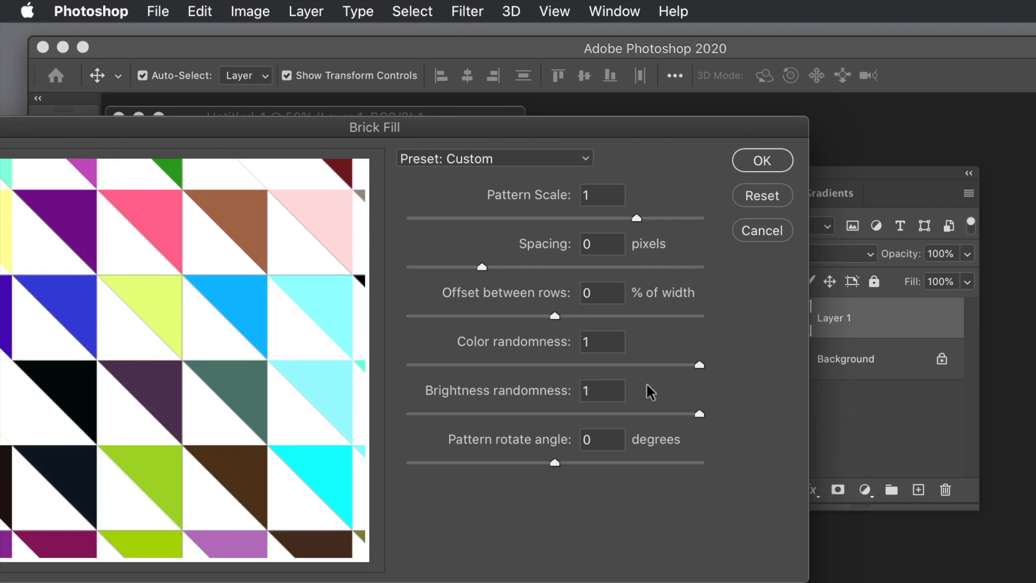
pyautogui.click(588, 339)
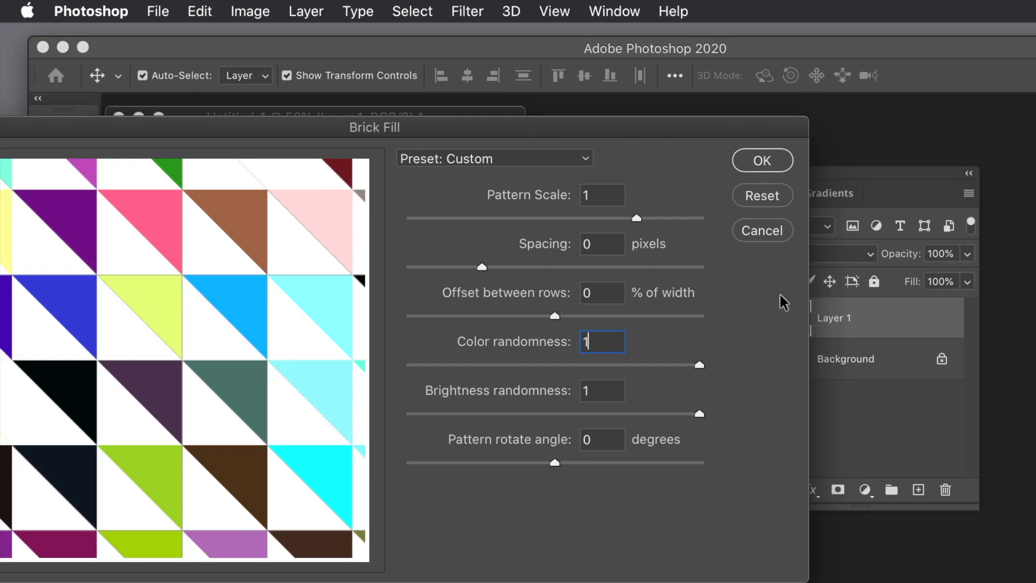
pyautogui.click(762, 160)
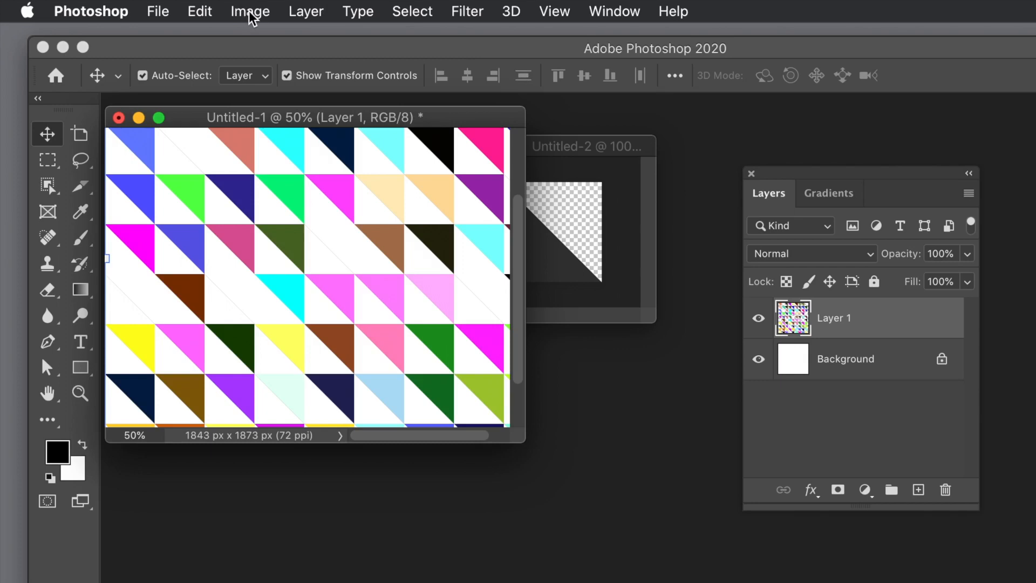
# - Add another new layer above the multicoloured triangle layer, keeping the default settings
pyautogui.click(321, 14)
pyautogui.click(319, 34)
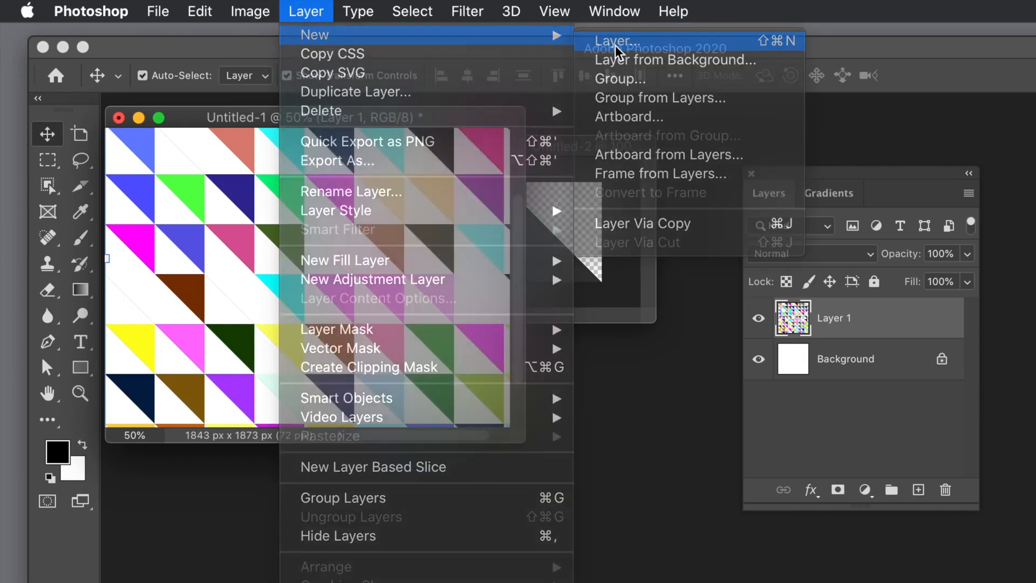
pyautogui.click(616, 45)
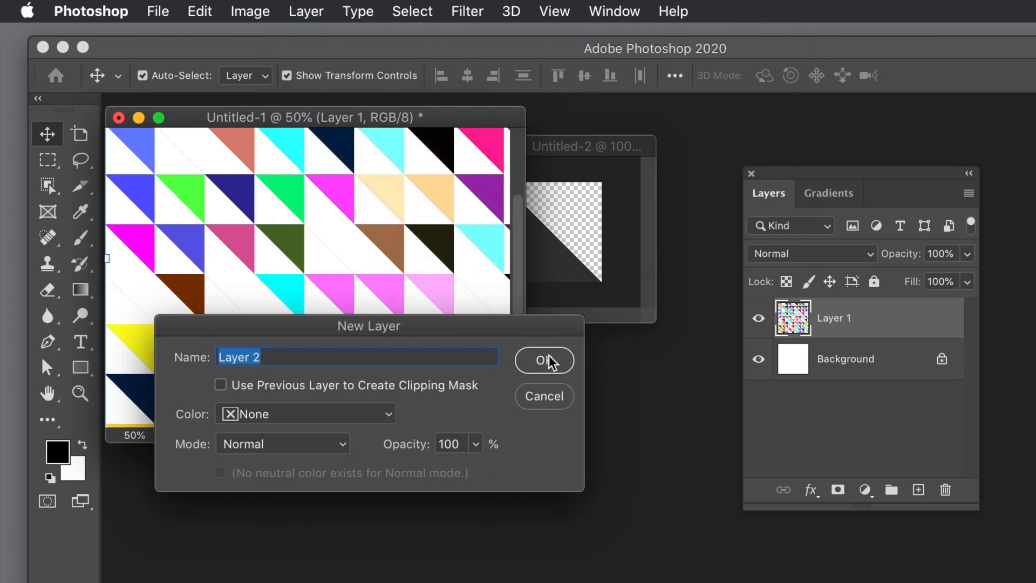
pyautogui.click(546, 360)
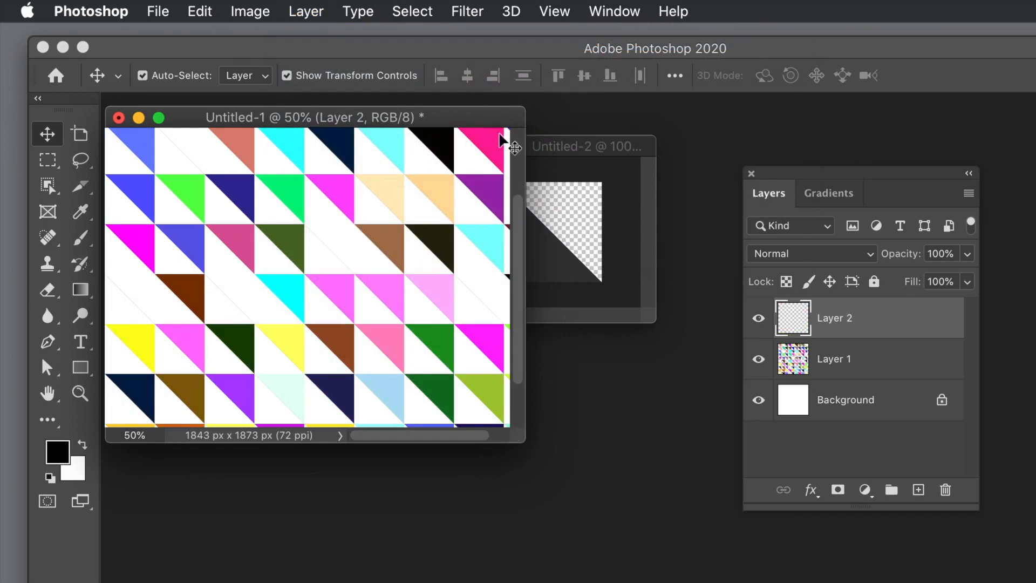
# - Start a pattern fill on Layer 2 and choose the dark lower-left triangle as the custom pattern
pyautogui.click(199, 11)
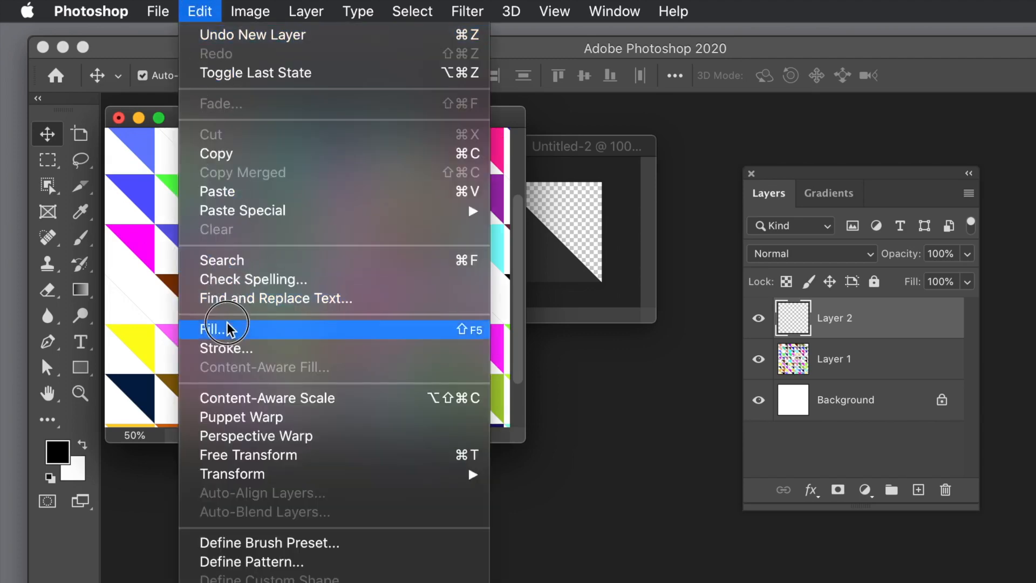
pyautogui.click(228, 328)
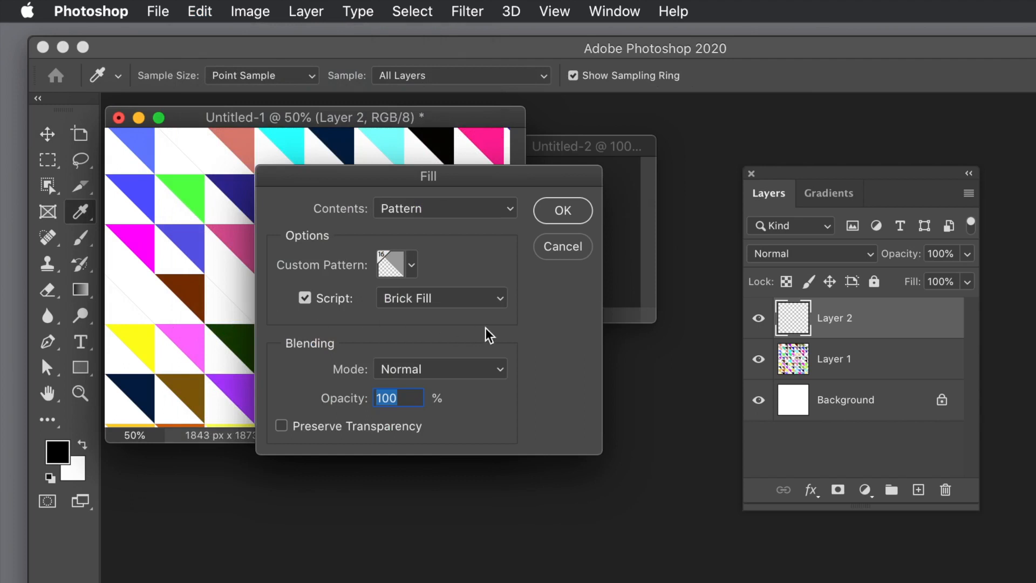
pyautogui.click(411, 265)
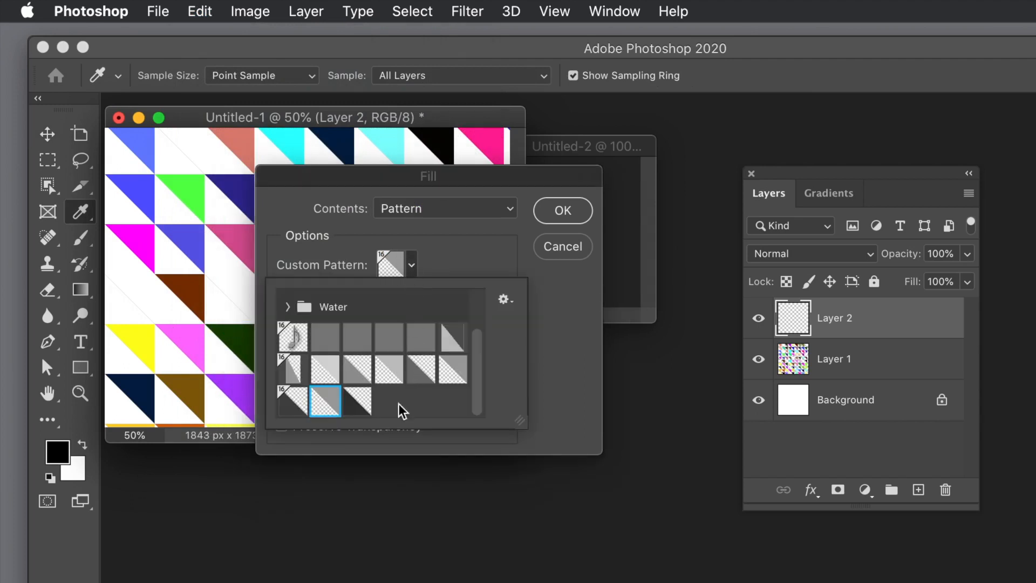
pyautogui.click(349, 399)
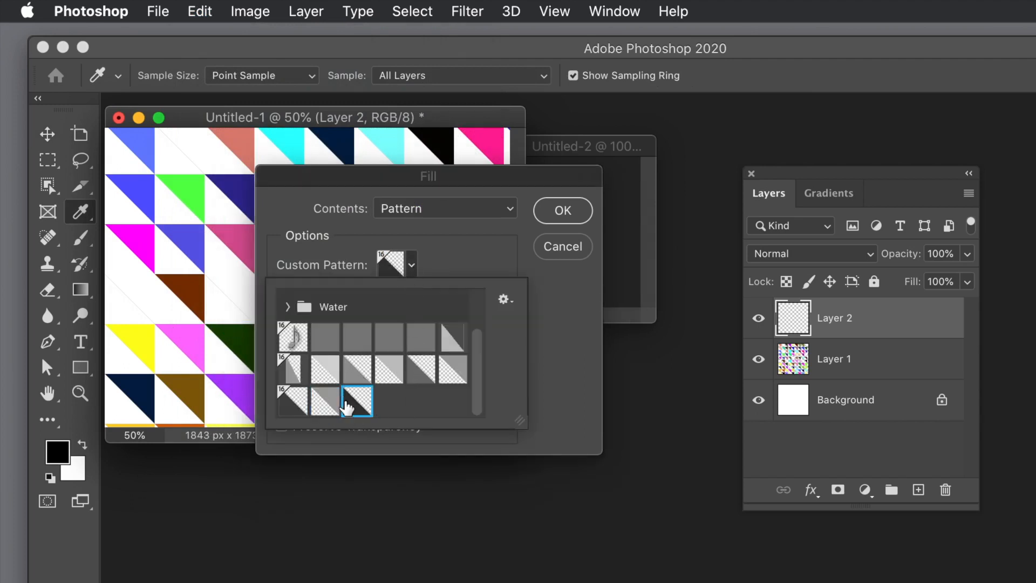
pyautogui.click(537, 381)
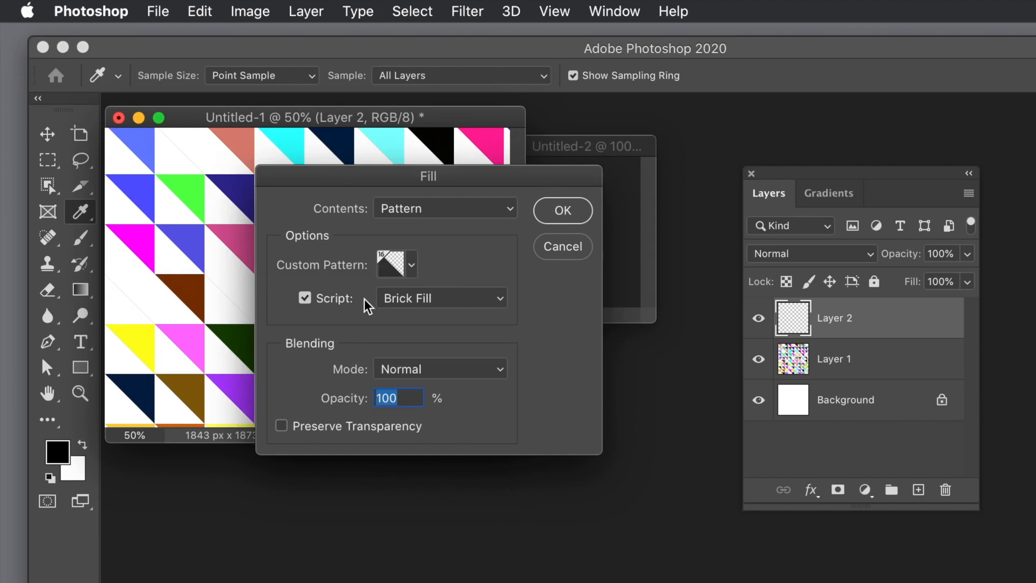
# - Fill Layer 2 using the Brick Fill script with scale 1, zero spacing, row offset and rotation, and color and brightness randomness 1
pyautogui.click(305, 298)
pyautogui.click(306, 298)
pyautogui.click(562, 218)
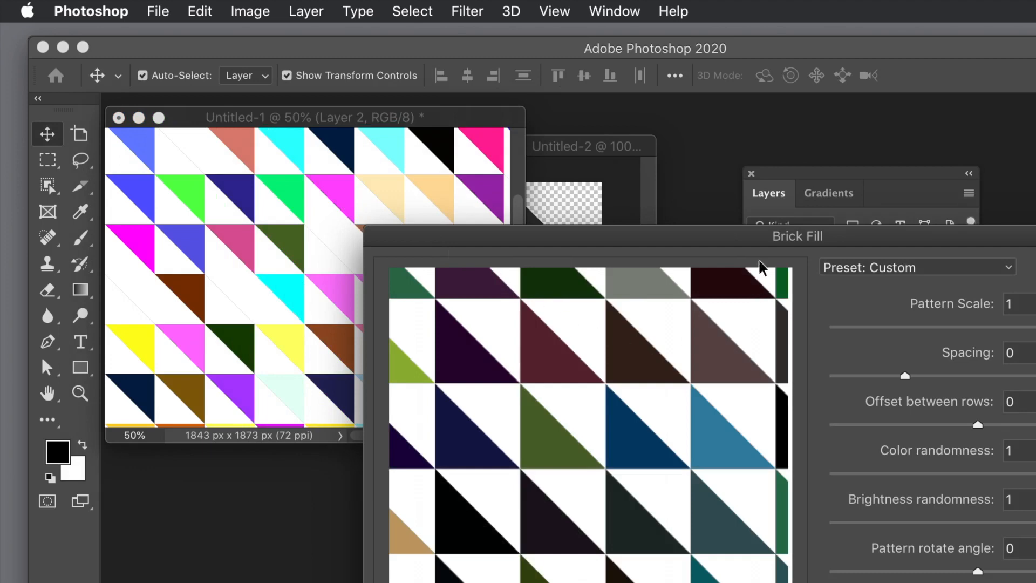
pyautogui.moveTo(753, 246); pyautogui.dragTo(181, 130)
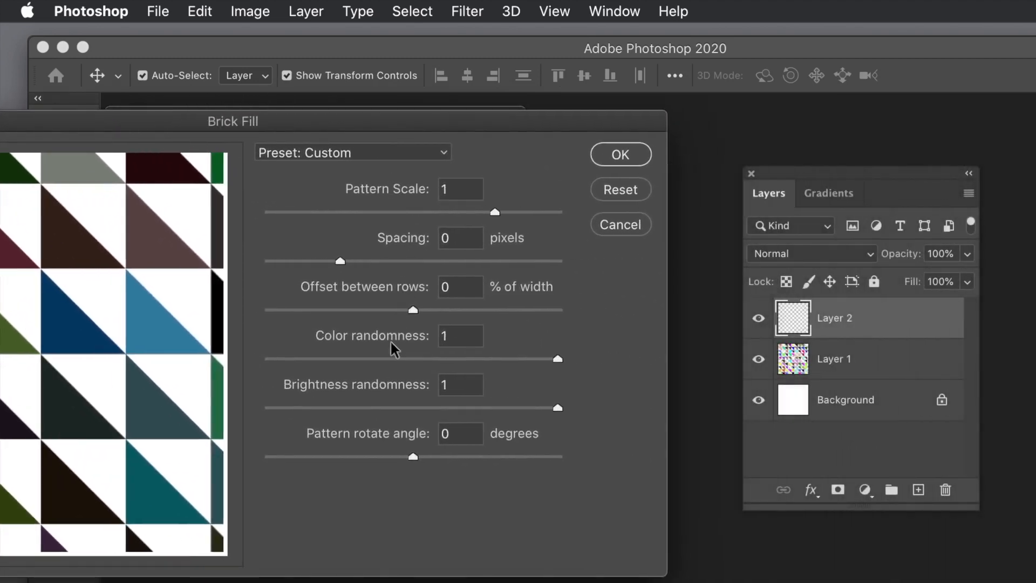
pyautogui.click(621, 156)
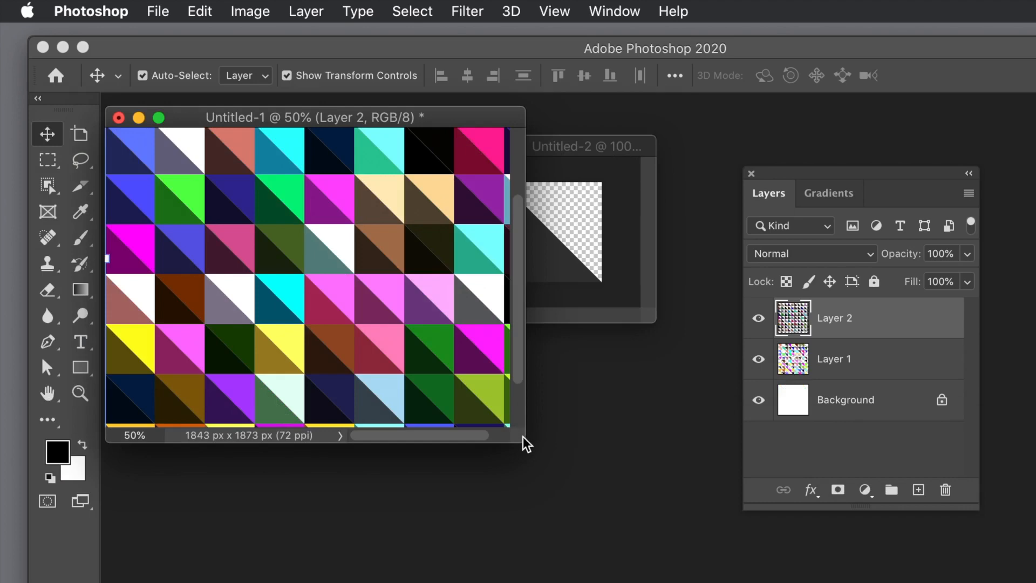
# - Enlarge the document window and apply a Hue/Saturation adjustment to Layer 2 with hue -124 and saturation -25
pyautogui.moveTo(524, 438); pyautogui.dragTo(609, 484)
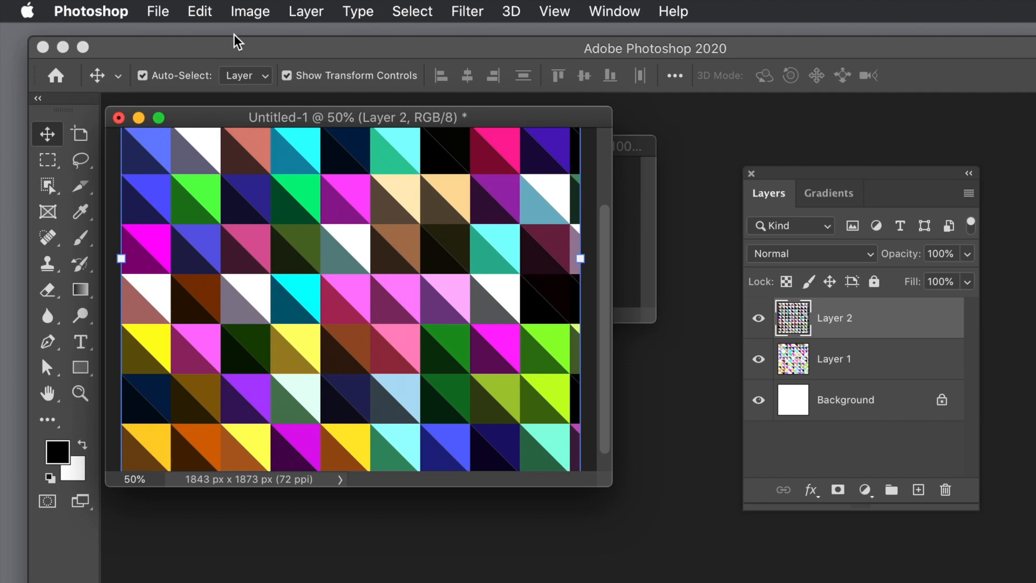
pyautogui.click(256, 12)
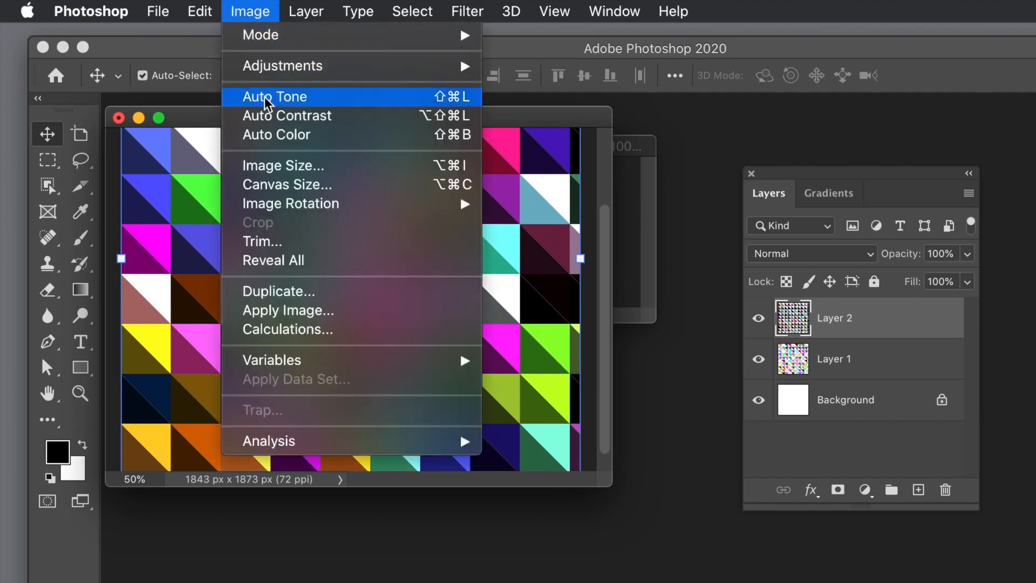
pyautogui.moveTo(289, 74)
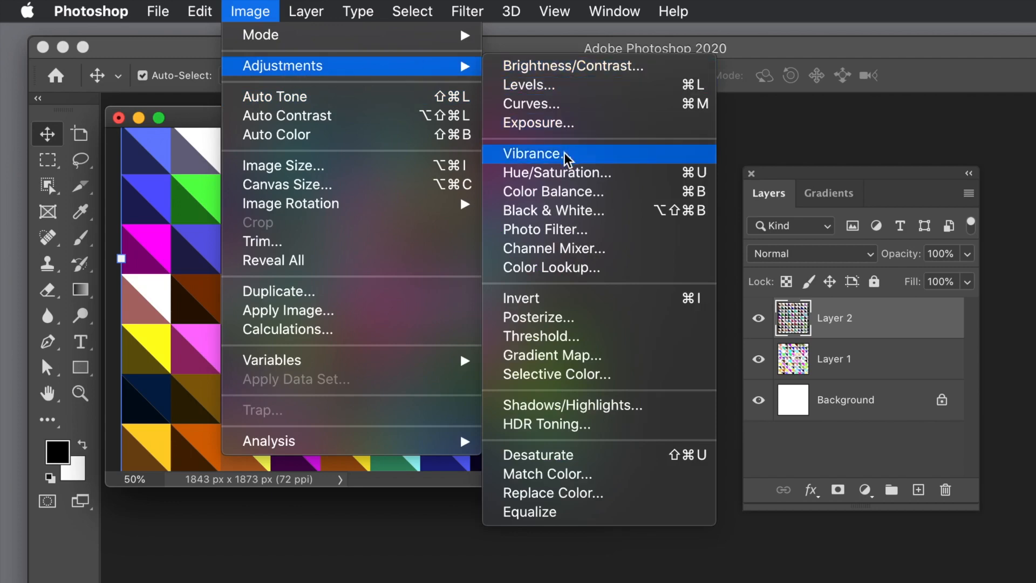
pyautogui.click(567, 172)
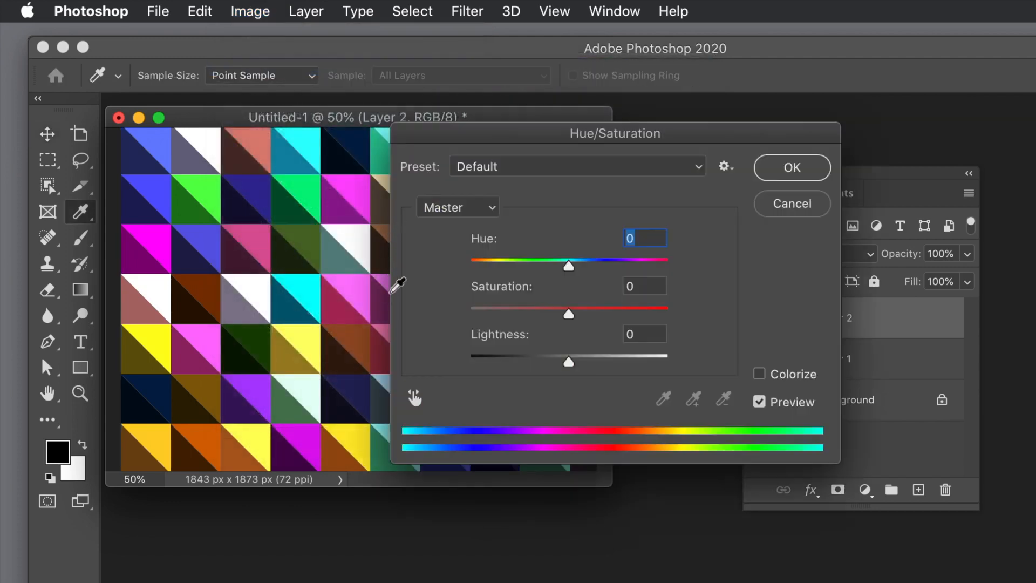
pyautogui.moveTo(585, 270); pyautogui.dragTo(492, 266)
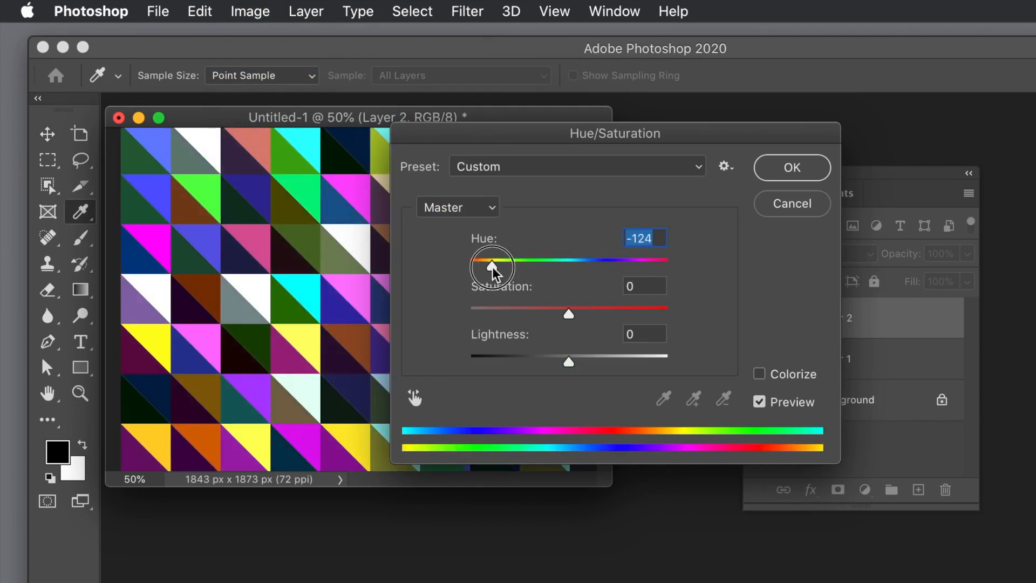
pyautogui.moveTo(595, 308); pyautogui.dragTo(545, 309)
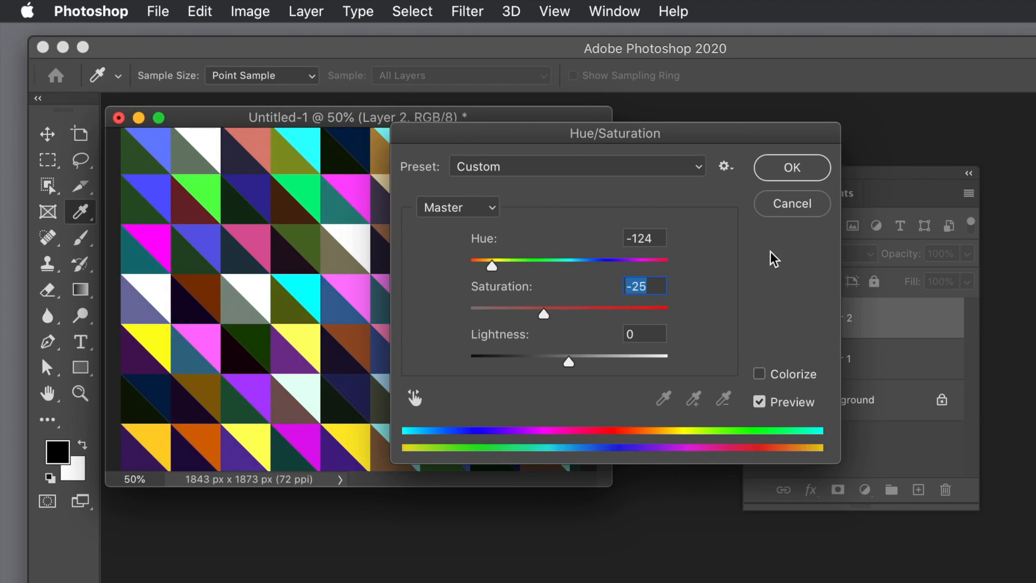
pyautogui.click(783, 178)
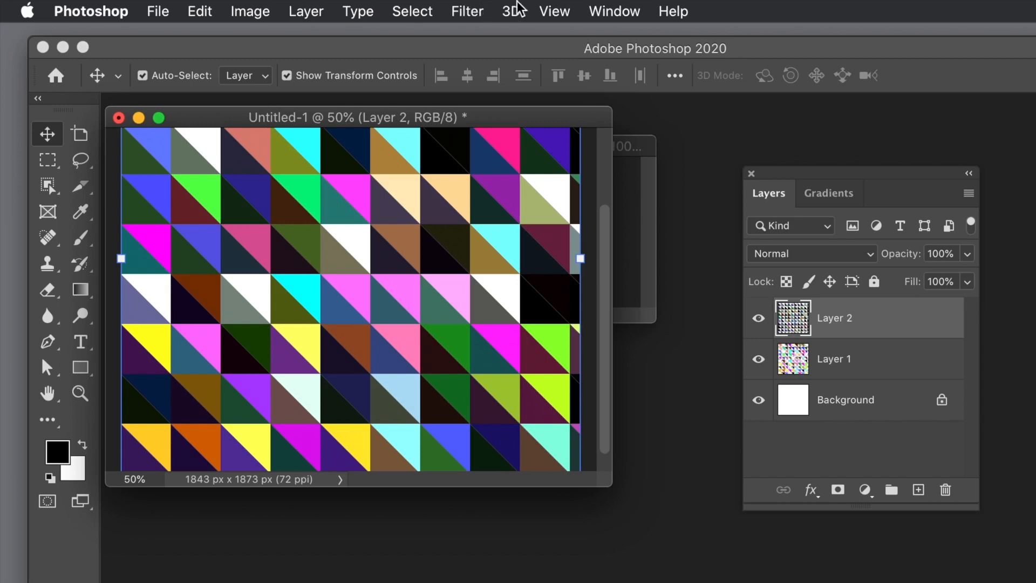
# - Apply a Gaussian Blur with a 24.7-pixel radius to Layer 2
pyautogui.click(481, 14)
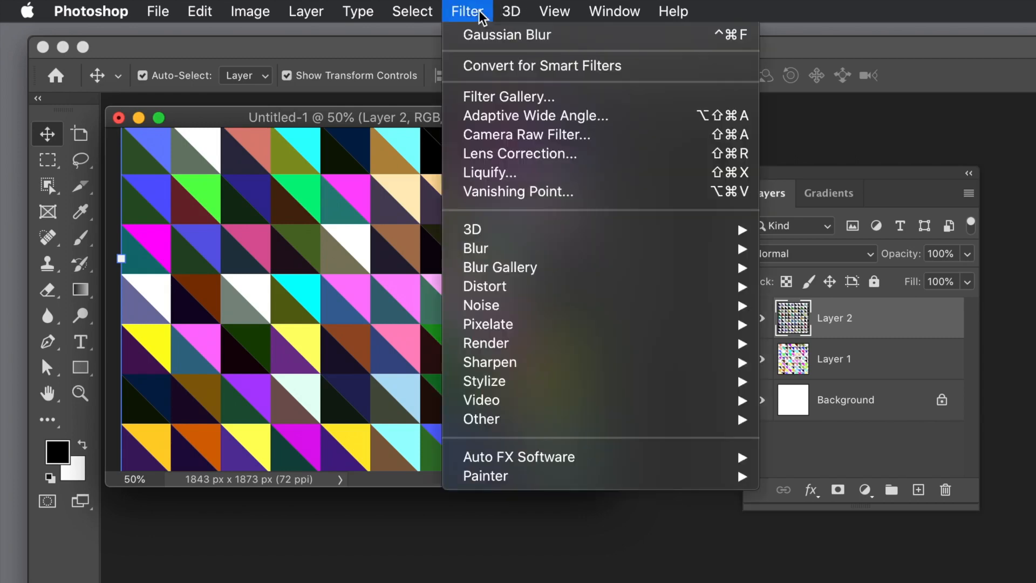
pyautogui.moveTo(624, 251)
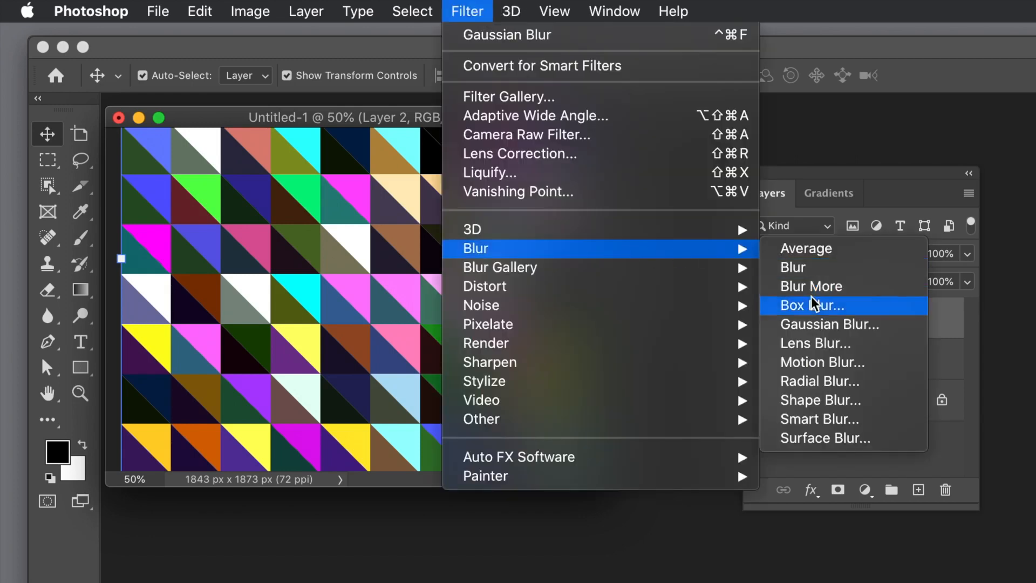
pyautogui.click(809, 320)
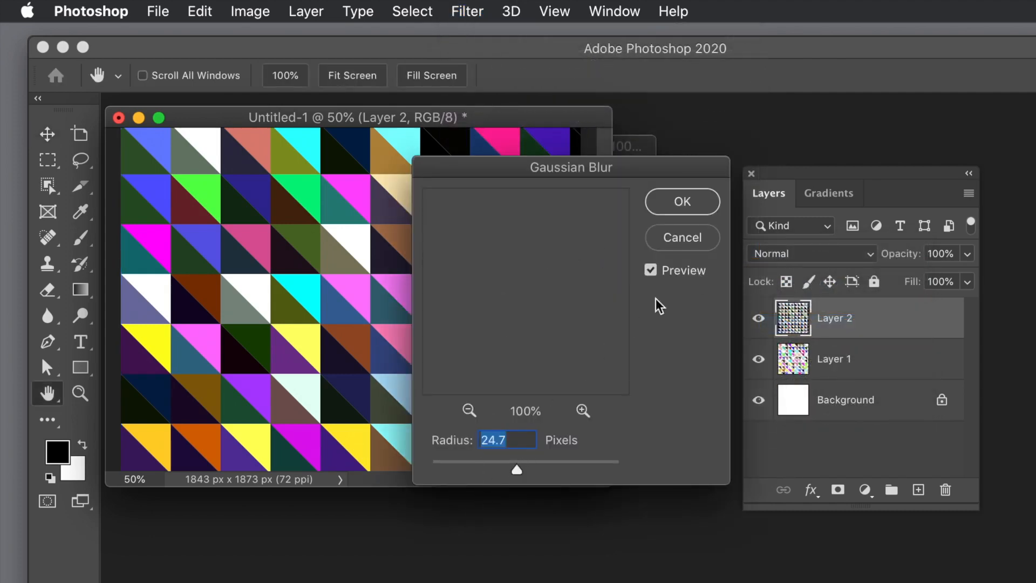
pyautogui.click(700, 206)
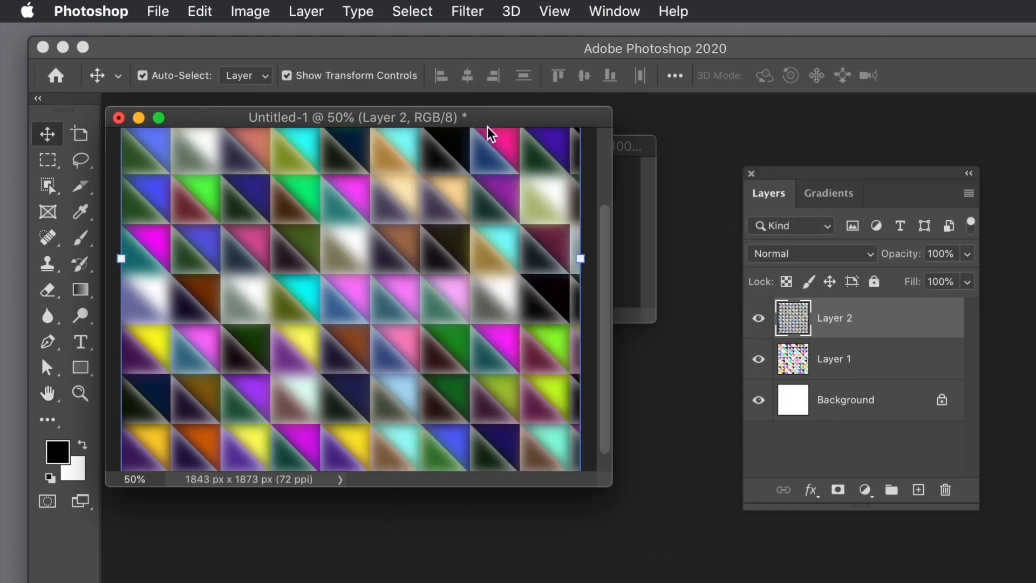
# - Undo the Gaussian Blur on Layer 2 and convert Layer 1 and Layer 2 together into one Smart Object
pyautogui.click(199, 12)
pyautogui.click(203, 43)
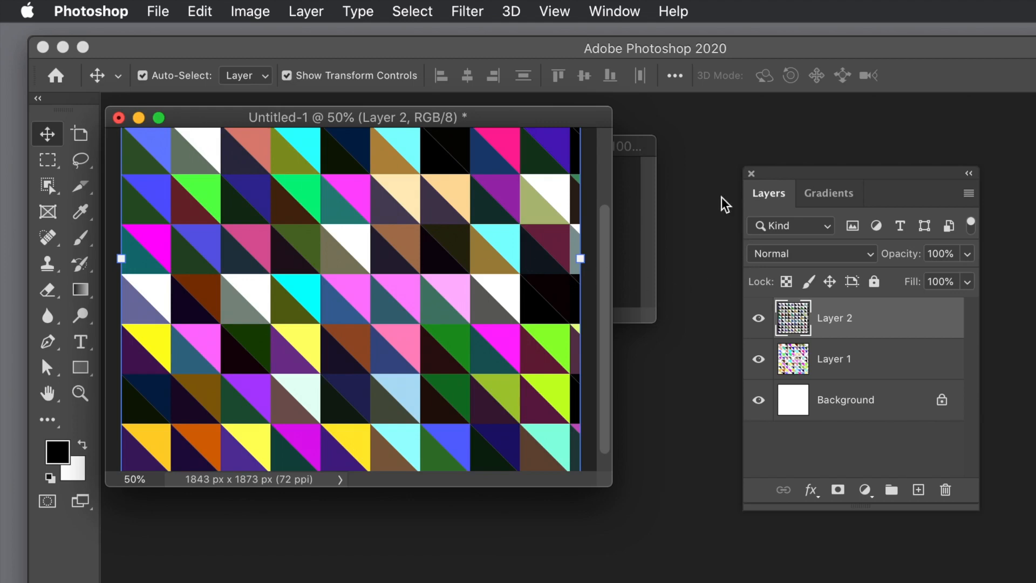
pyautogui.moveTo(821, 174); pyautogui.dragTo(455, 173)
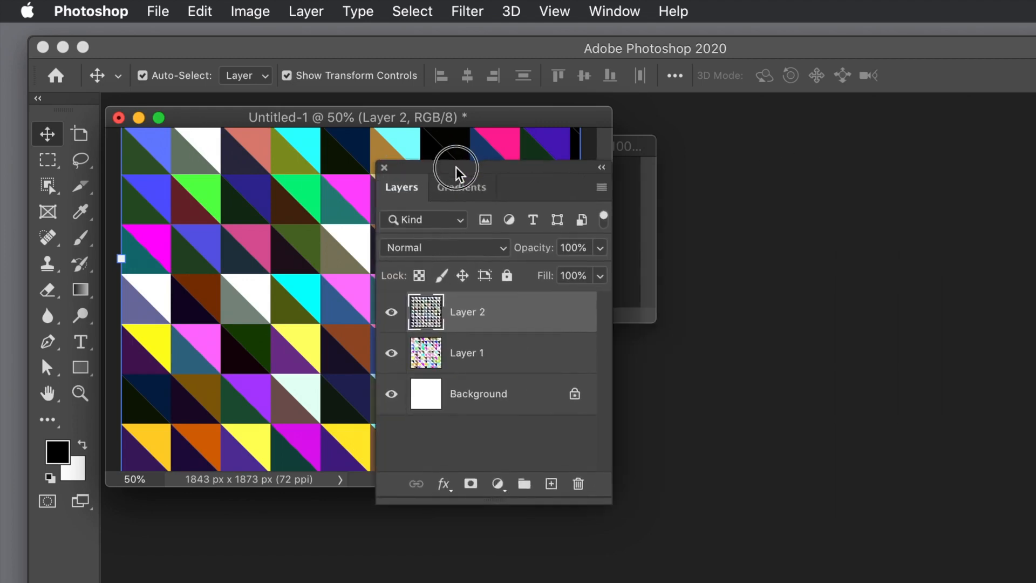
pyautogui.keyDown('shift'); pyautogui.click(484, 356); pyautogui.keyUp('shift')
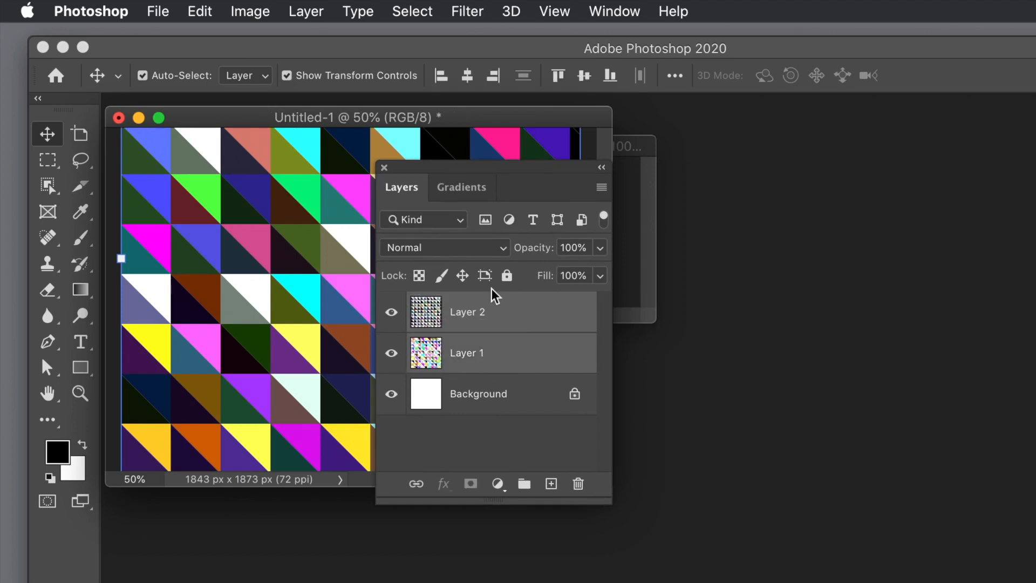
pyautogui.click(306, 13)
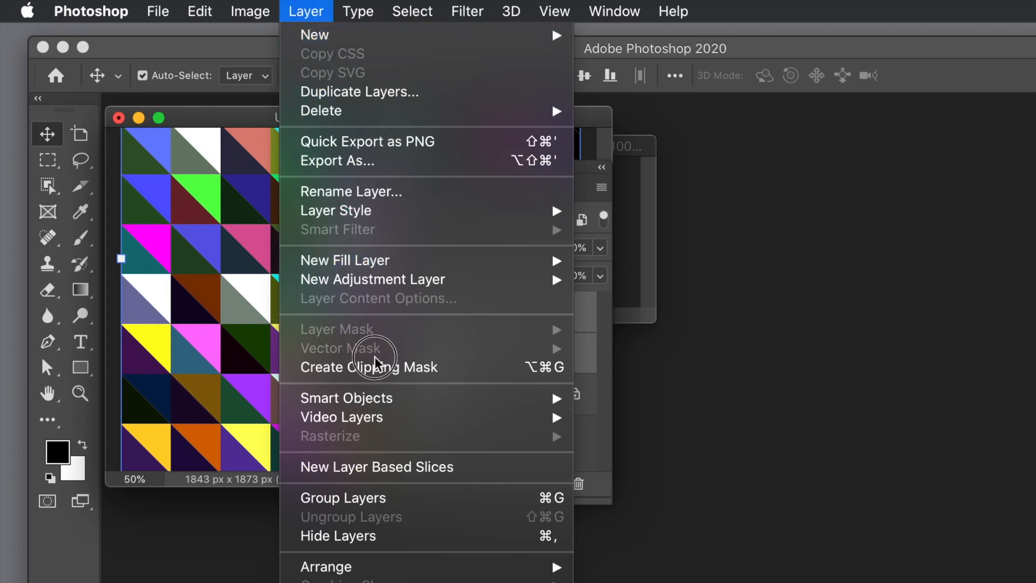
pyautogui.moveTo(397, 399)
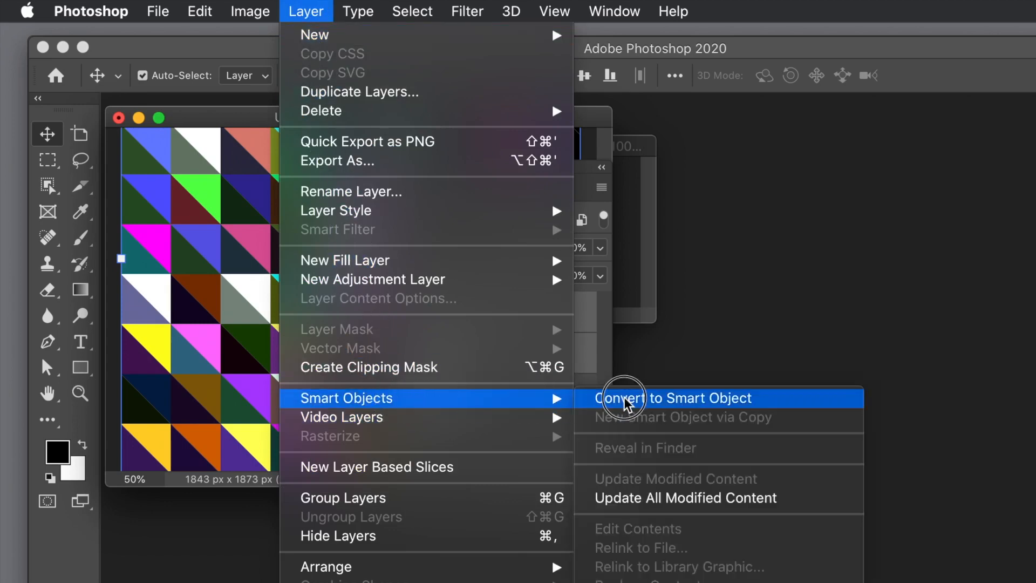
pyautogui.click(654, 400)
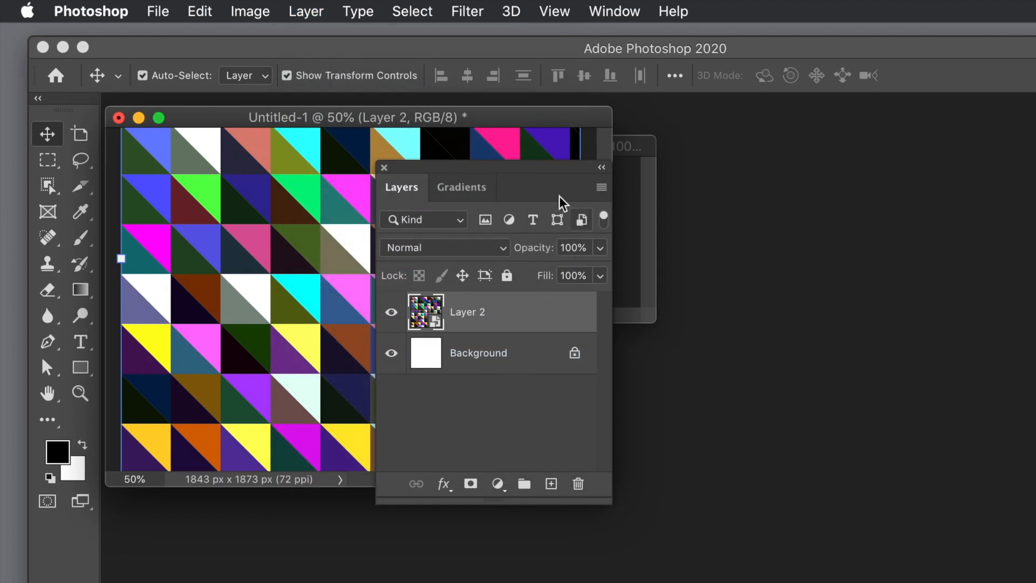
pyautogui.moveTo(477, 166); pyautogui.dragTo(751, 196)
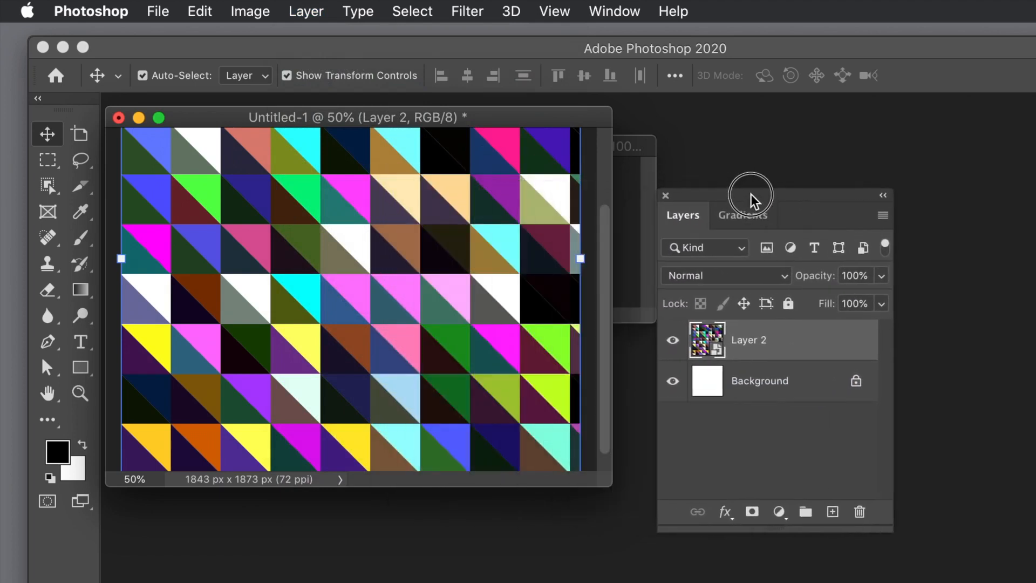
pyautogui.moveTo(611, 484); pyautogui.dragTo(749, 556)
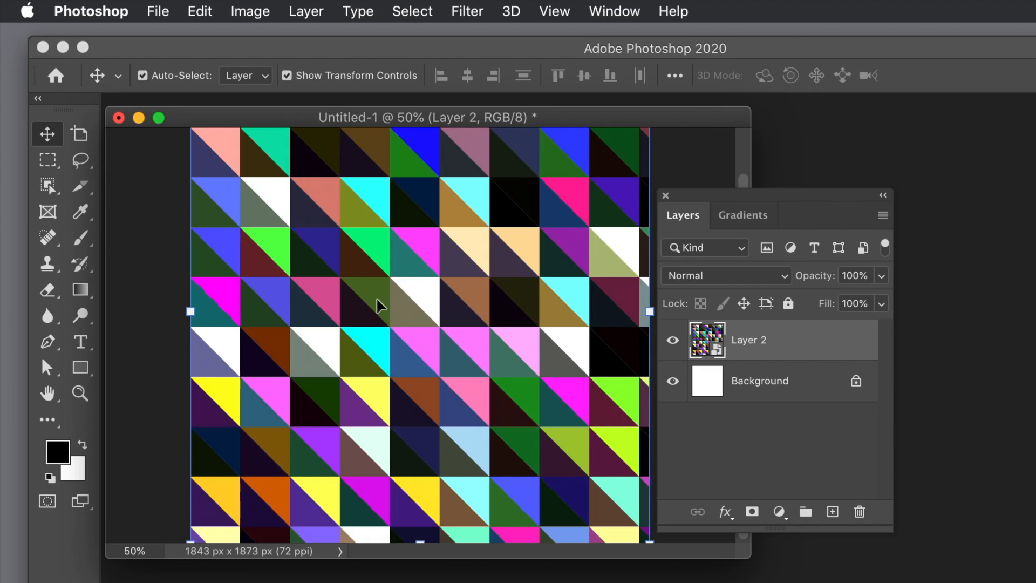
# - Duplicate the Smart Object layer about 50 px lower and rotate the copy 90 degrees
pyautogui.moveTo(367, 286); pyautogui.dragTo(429, 311)
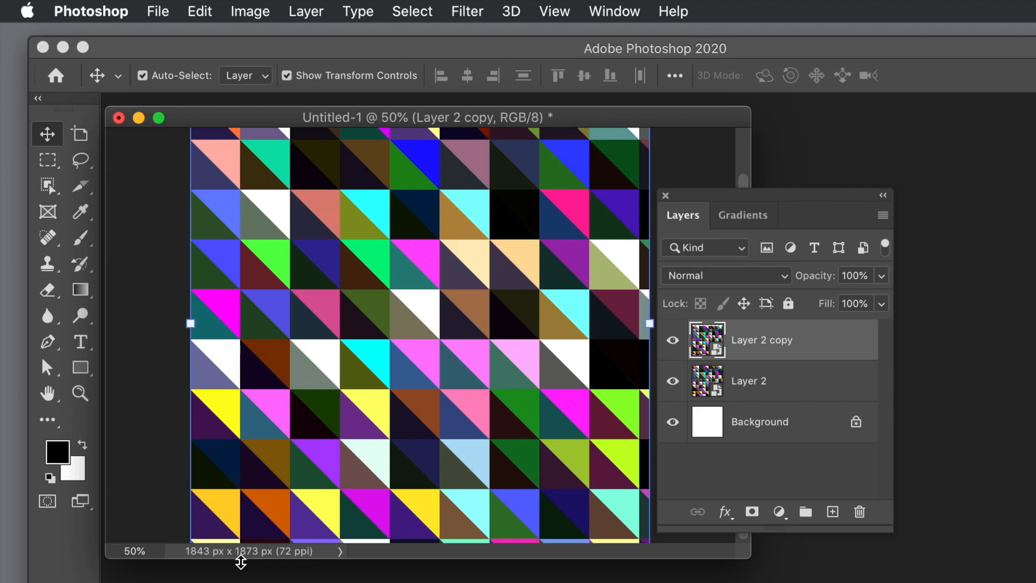
pyautogui.scroll(5, 242, 561)
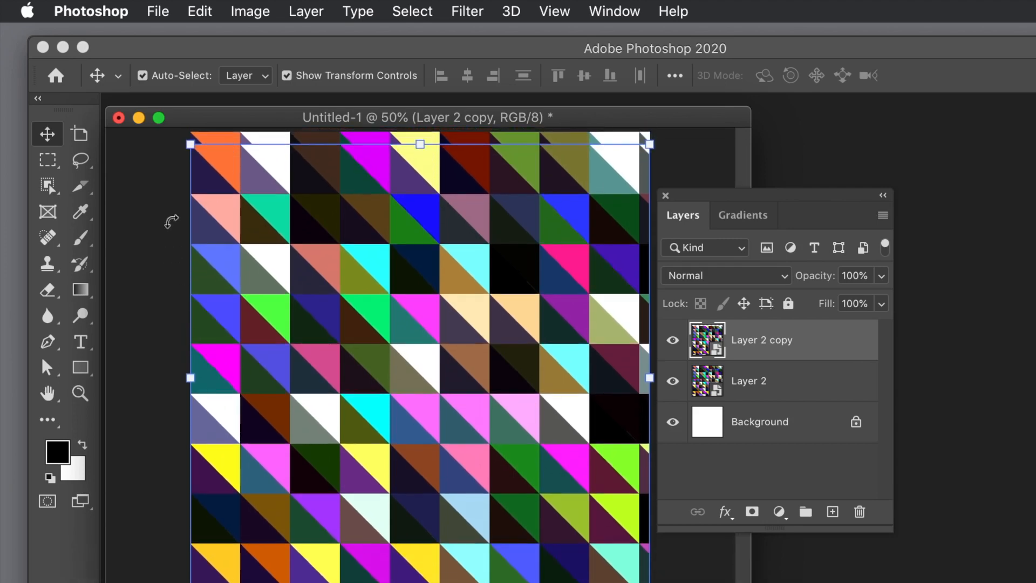
pyautogui.moveTo(174, 146); pyautogui.dragTo(527, 270)
pyautogui.doubleClick(418, 266)
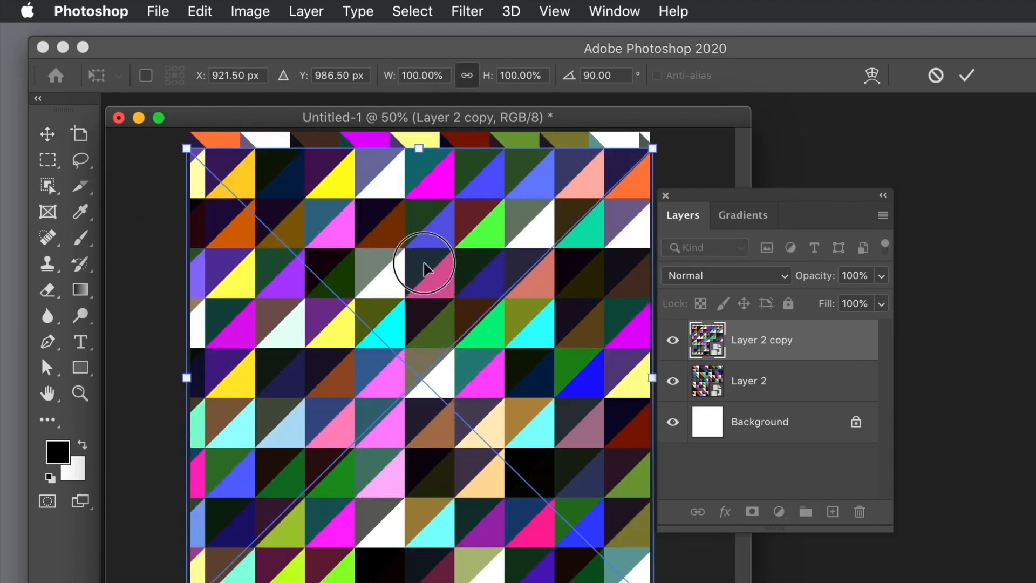
# - Set the rotated copy's blend mode to Difference and move it so its triangle grid aligns with the layer below
pyautogui.click(701, 277)
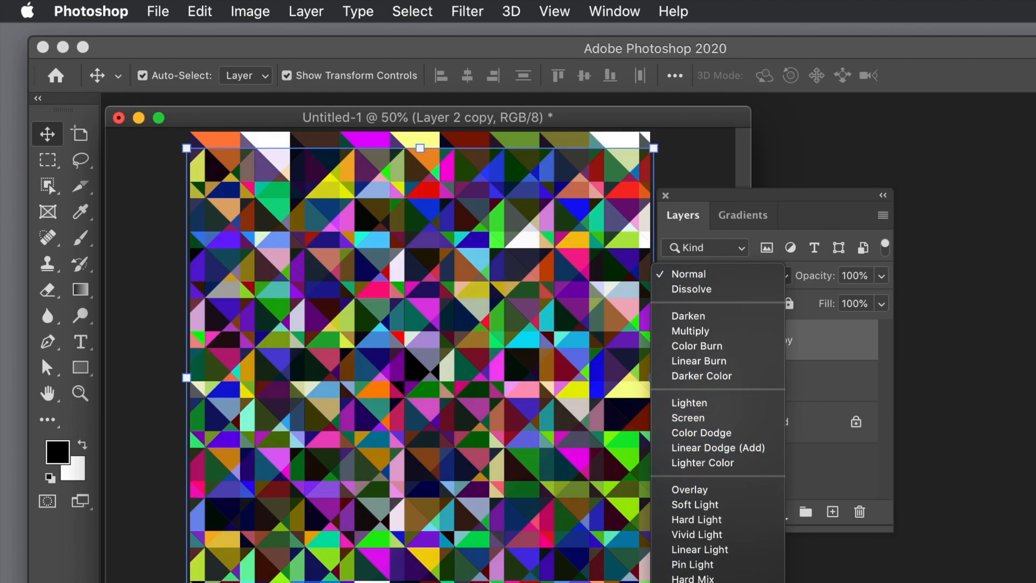
pyautogui.click(694, 582)
pyautogui.moveTo(470, 333)
pyautogui.mouseDown()
pyautogui.moveTo(472, 314)
pyautogui.moveTo(521, 309)
pyautogui.moveTo(510, 330)
pyautogui.moveTo(488, 337)
pyautogui.moveTo(455, 320)
pyautogui.mouseUp()
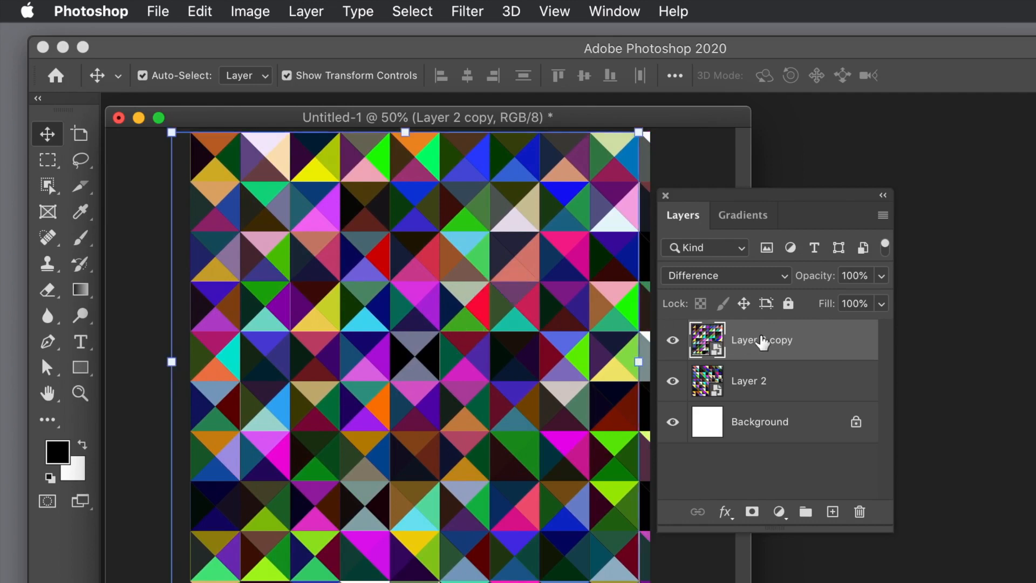
# - Try the Lighten blend mode on the rotated copy, and delete that layer
pyautogui.click(717, 276)
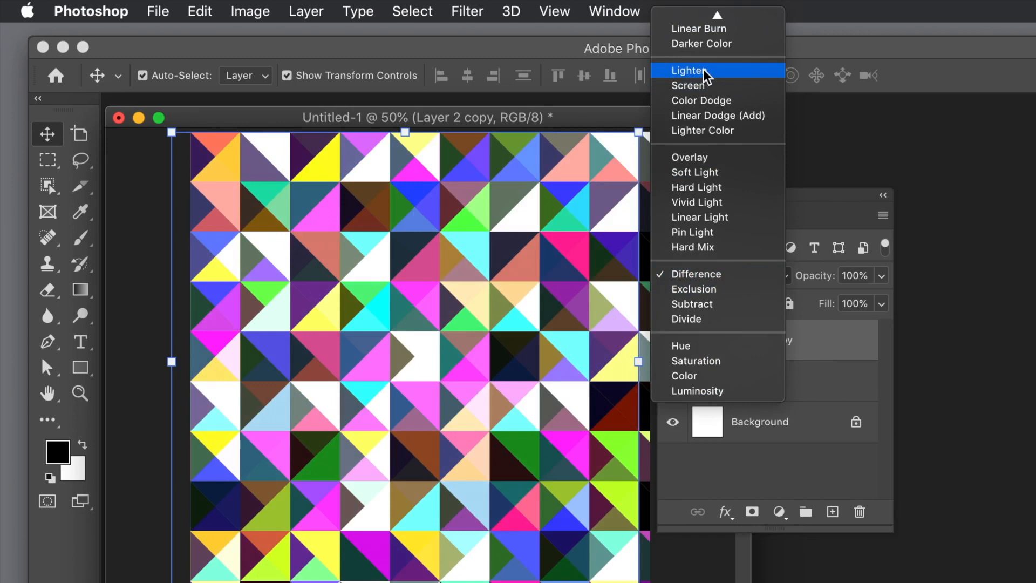
pyautogui.click(703, 71)
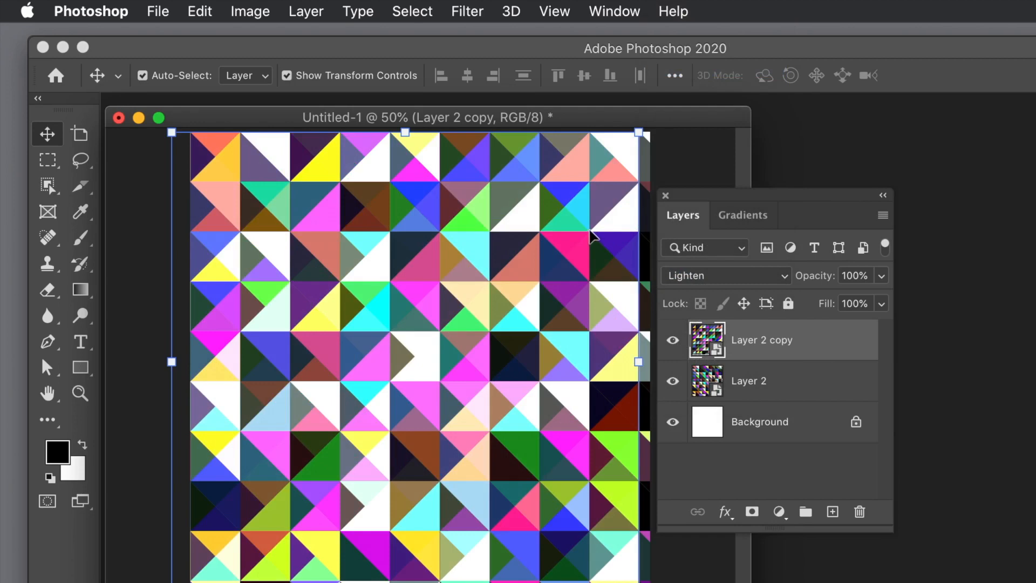
pyautogui.press('Delete')
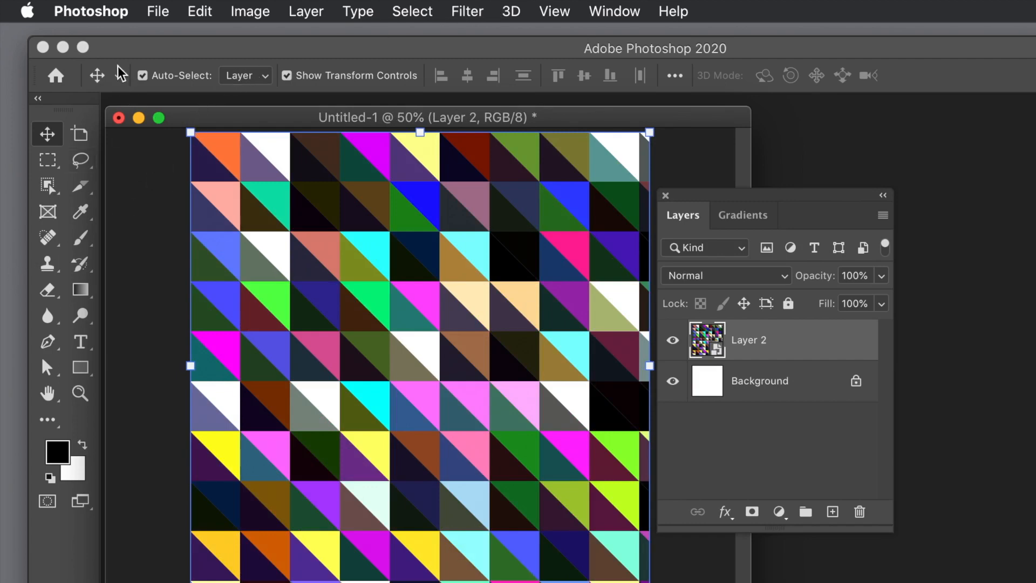
# - Distort Layer 2 by pulling its upper-left corner inward toward the canvas centre, and undo the distortion
pyautogui.click(192, 13)
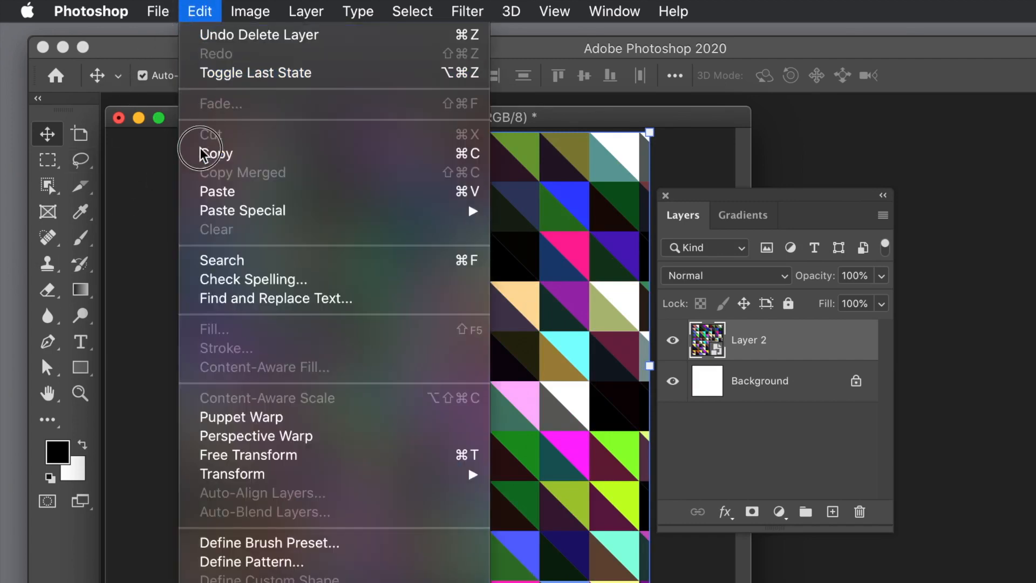
pyautogui.moveTo(228, 474)
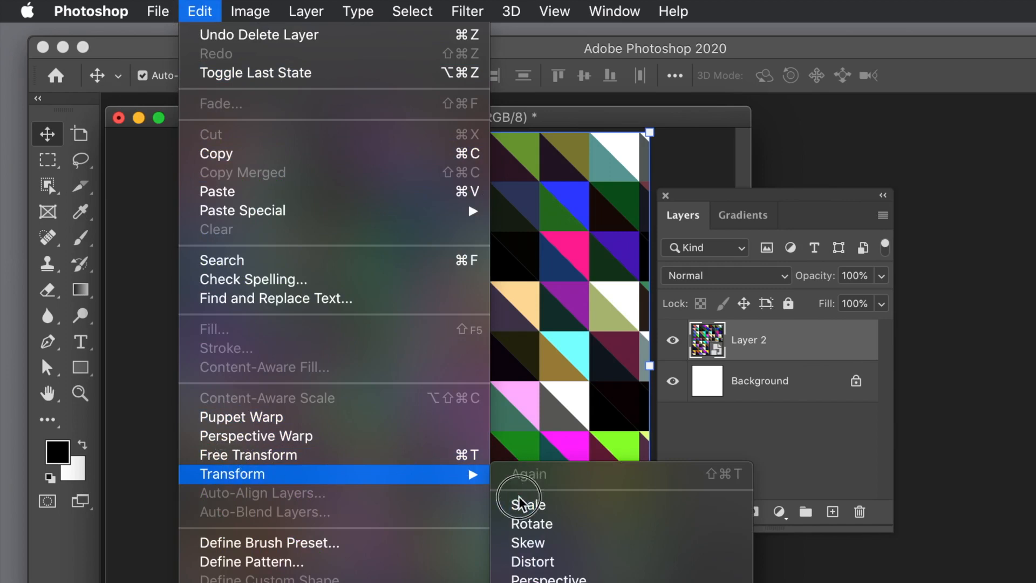
pyautogui.click(528, 564)
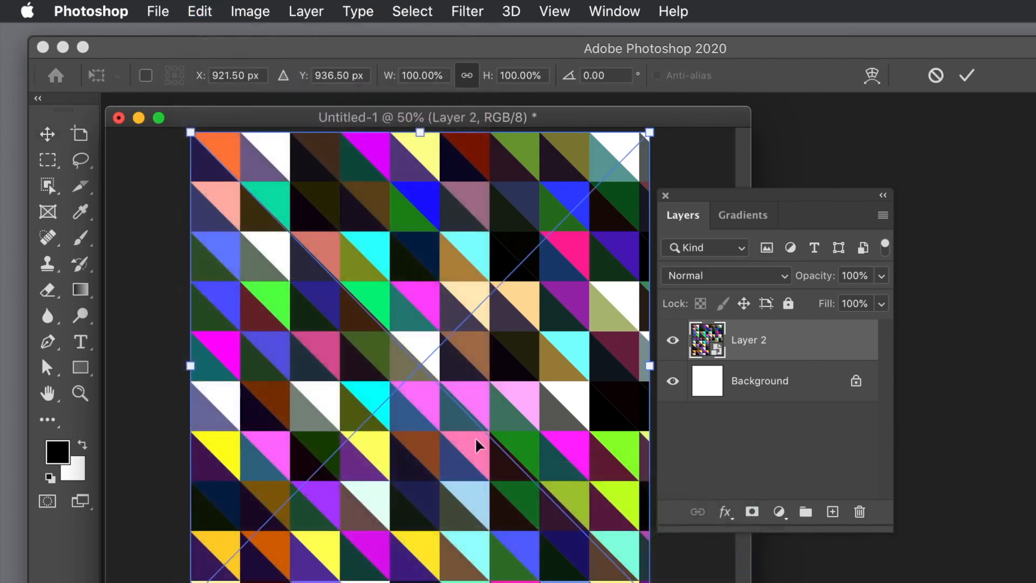
pyautogui.moveTo(191, 133); pyautogui.dragTo(416, 287)
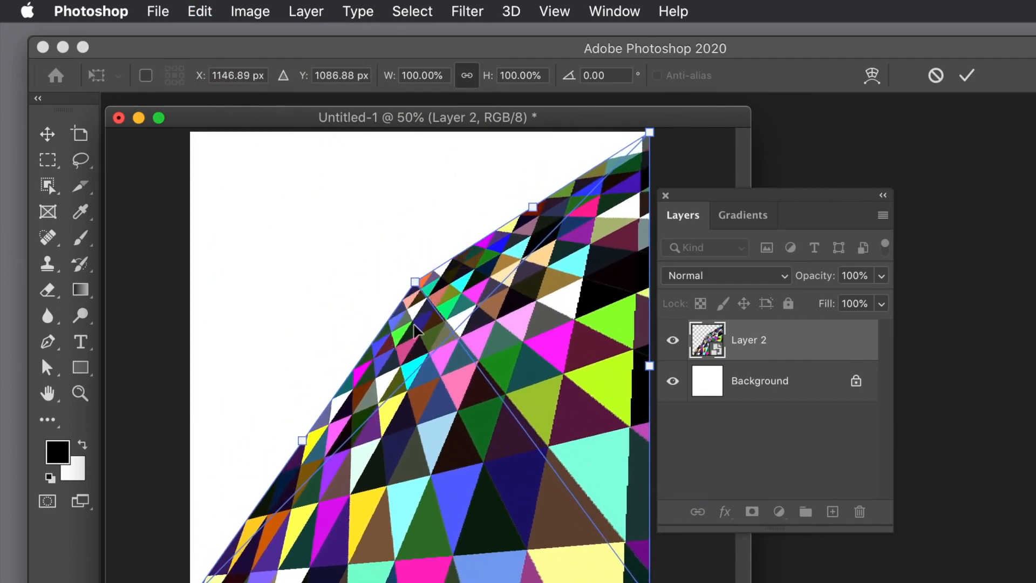
pyautogui.press('Return')
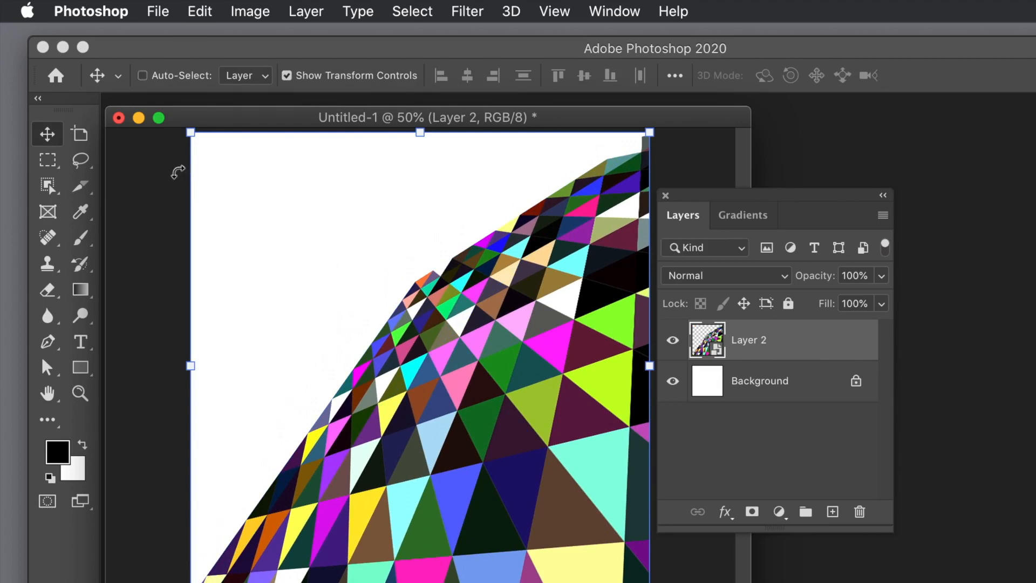
pyautogui.press('super+z')
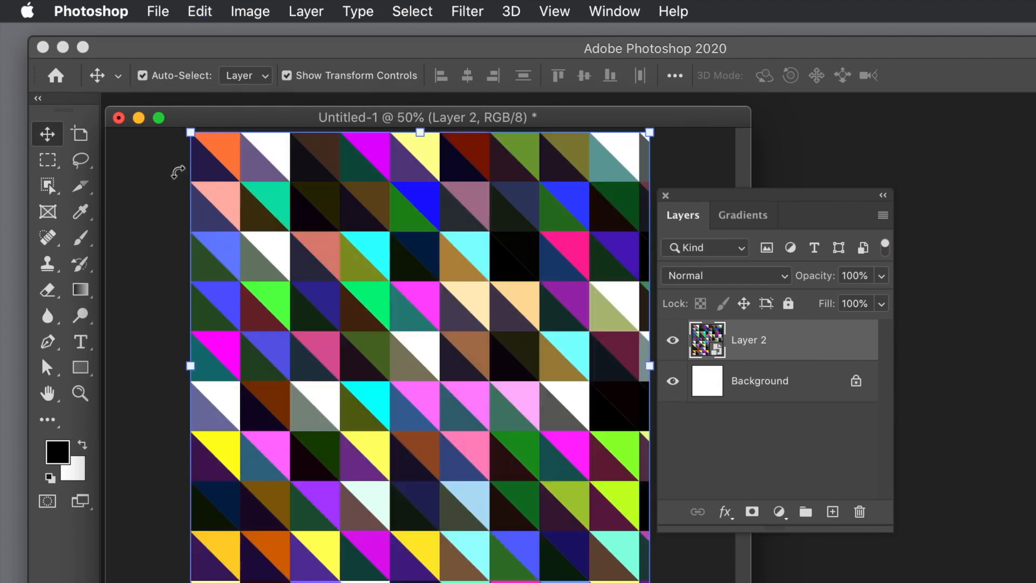
# - Apply Hue/Saturation to Layer 2 with Colorize on, hue +245, saturation 66 and lightness 0, and undo the adjustment
pyautogui.click(468, 12)
pyautogui.moveTo(249, 14)
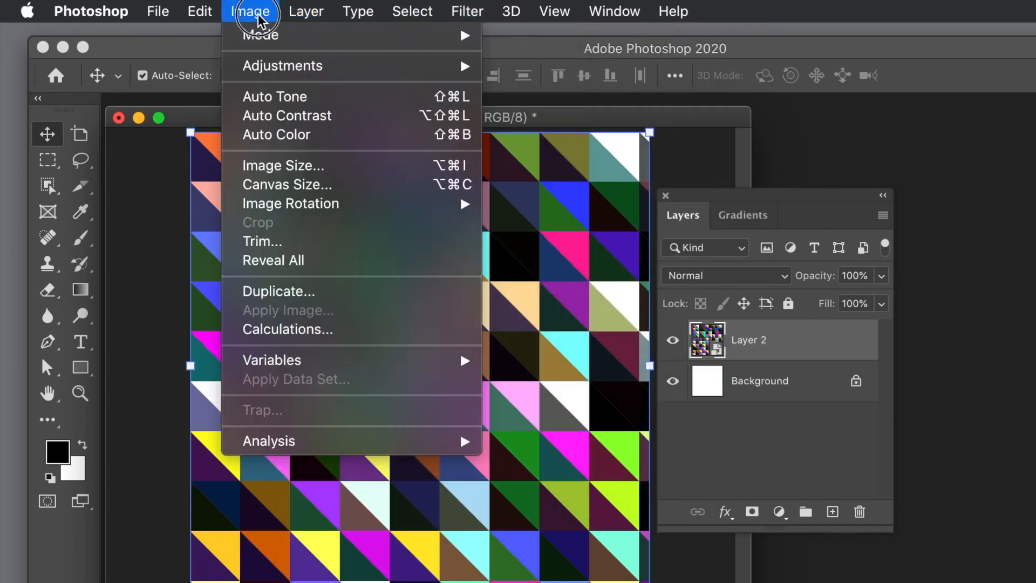
pyautogui.moveTo(272, 66)
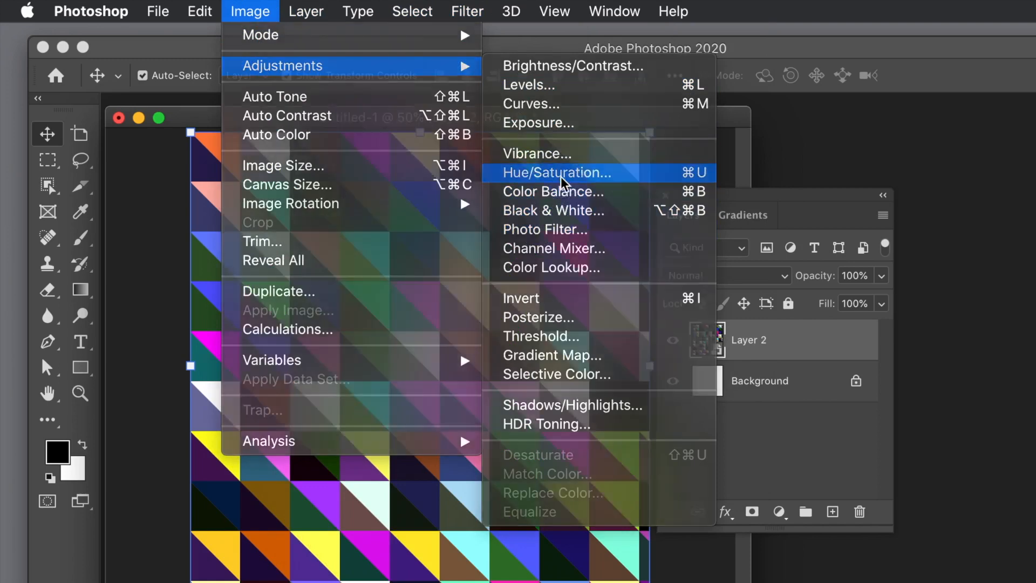
pyautogui.click(561, 173)
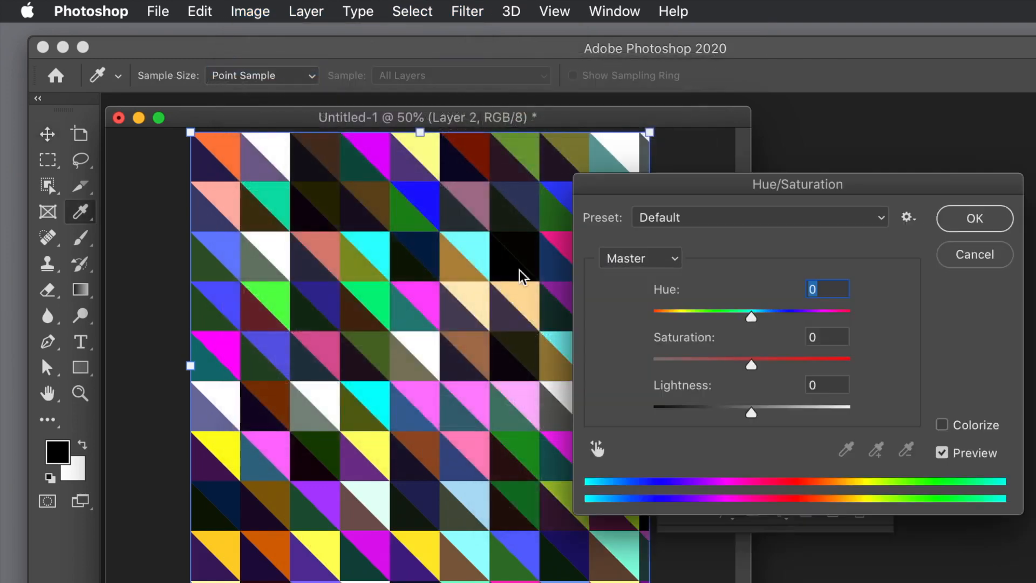
pyautogui.moveTo(691, 358); pyautogui.dragTo(629, 357)
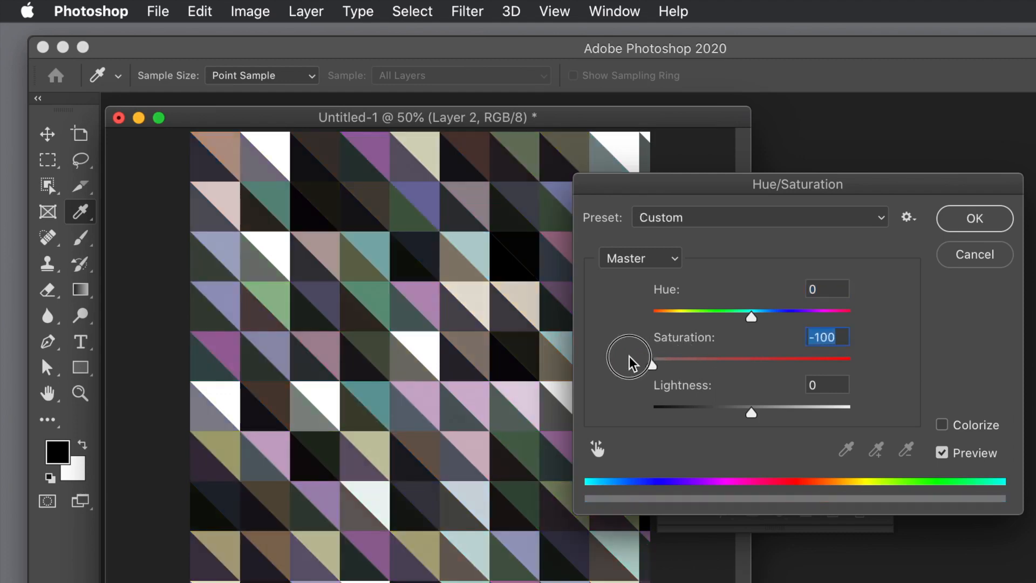
pyautogui.moveTo(714, 315); pyautogui.dragTo(700, 313)
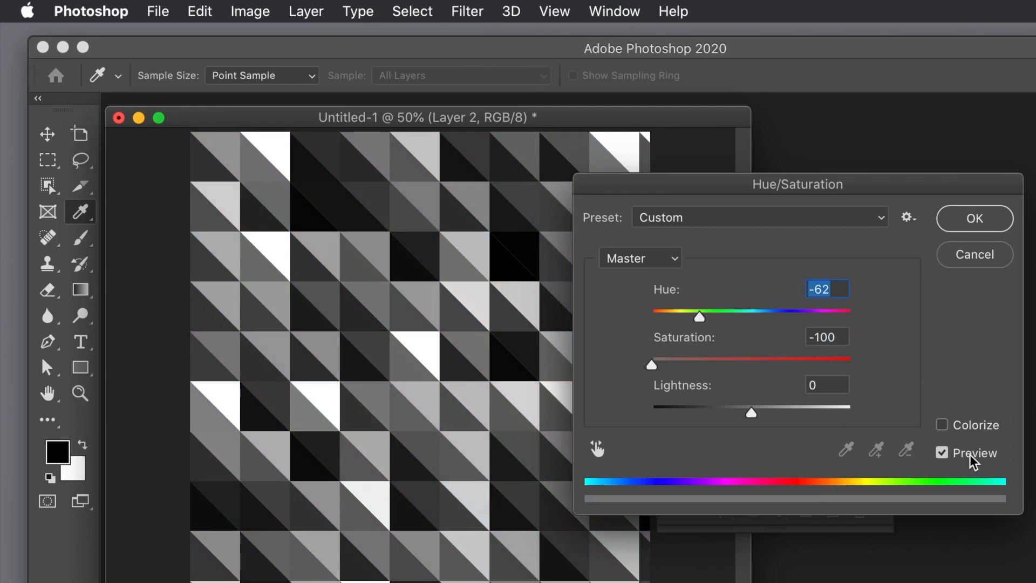
pyautogui.click(940, 425)
pyautogui.moveTo(777, 316); pyautogui.dragTo(788, 319)
pyautogui.moveTo(748, 362); pyautogui.dragTo(783, 362)
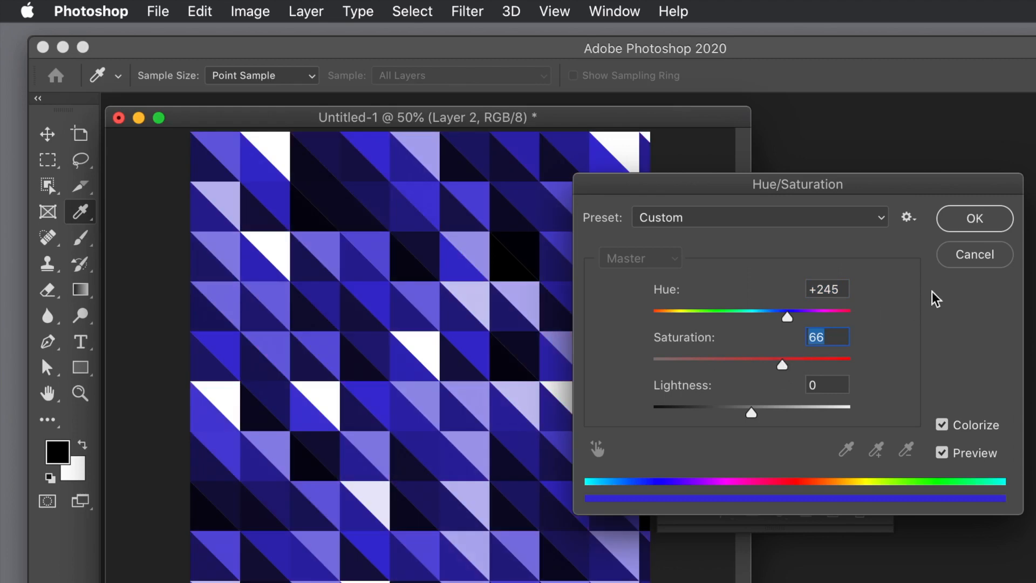
pyautogui.click(987, 218)
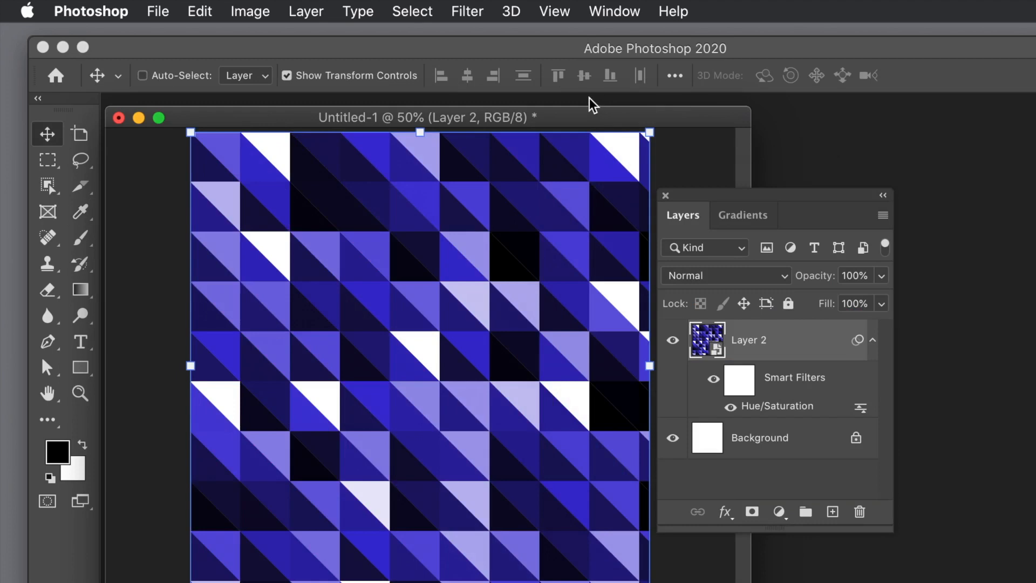
pyautogui.press('super+z')
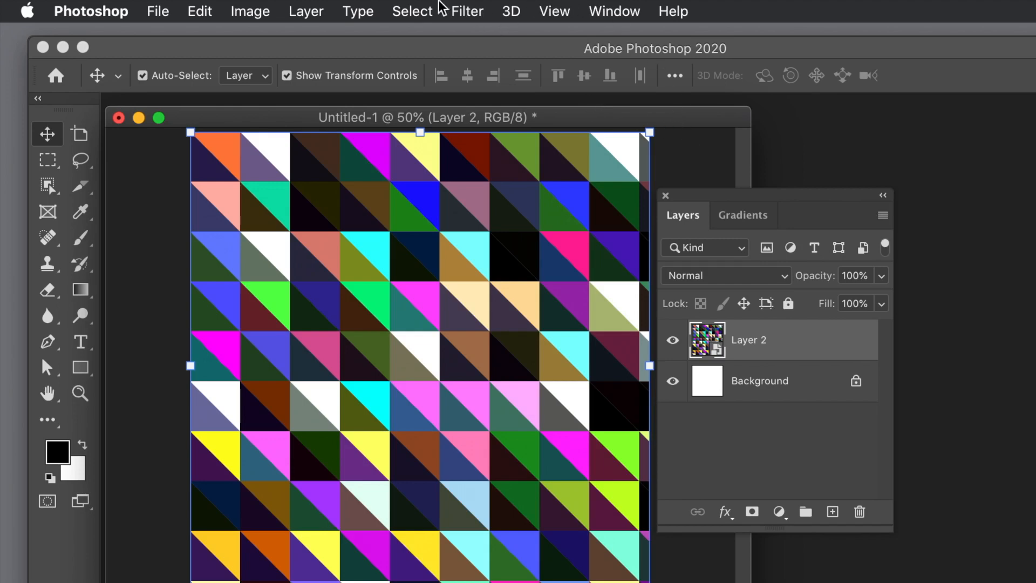
# - Apply the Wave distortion filter to Layer 2, and undo it
pyautogui.click(458, 13)
pyautogui.moveTo(702, 286)
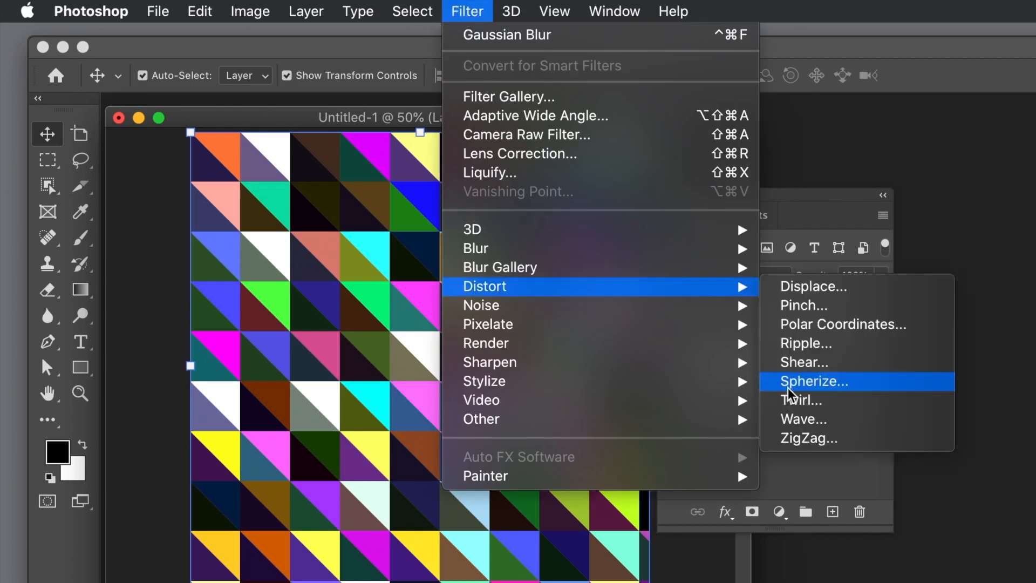
pyautogui.click(800, 420)
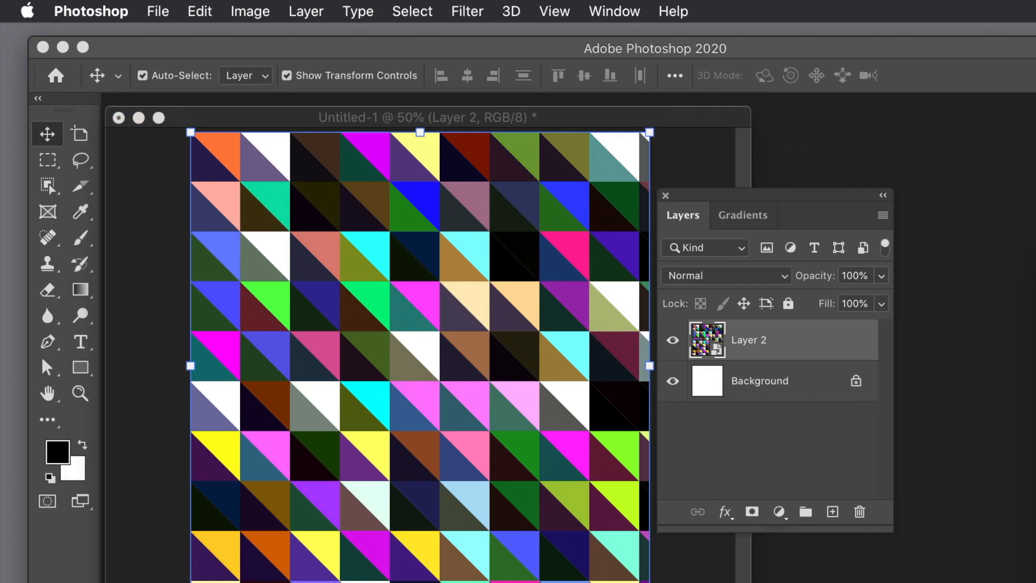
pyautogui.moveTo(566, 190); pyautogui.dragTo(330, 153)
pyautogui.click(614, 182)
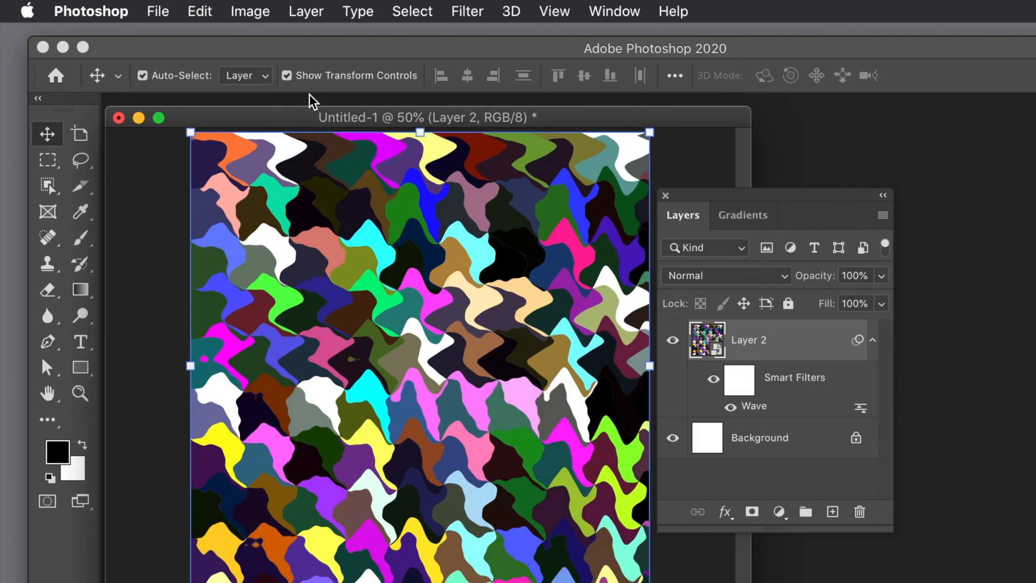
pyautogui.click(196, 13)
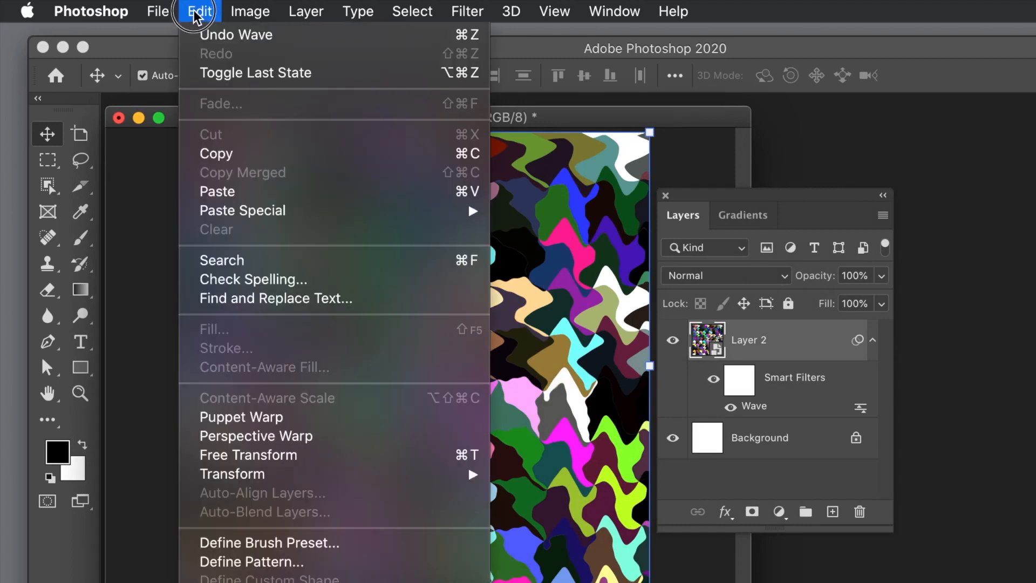
pyautogui.click(205, 33)
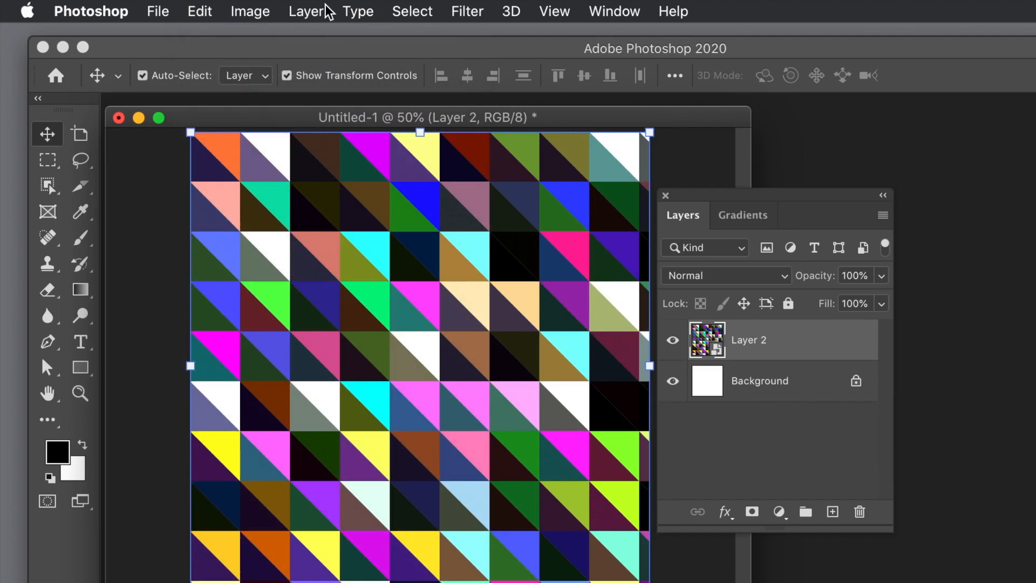
pyautogui.click(306, 12)
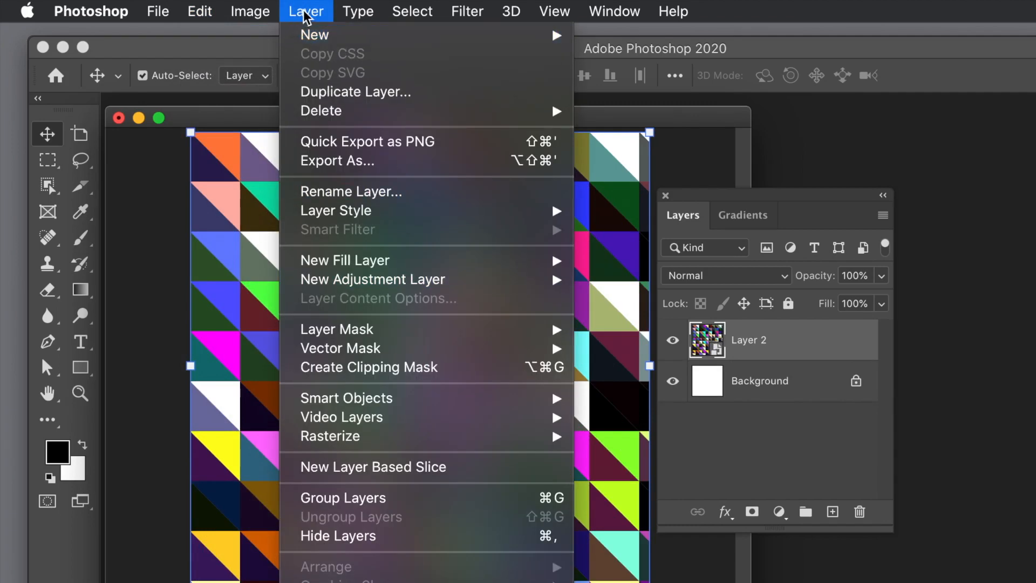
pyautogui.moveTo(467, 11)
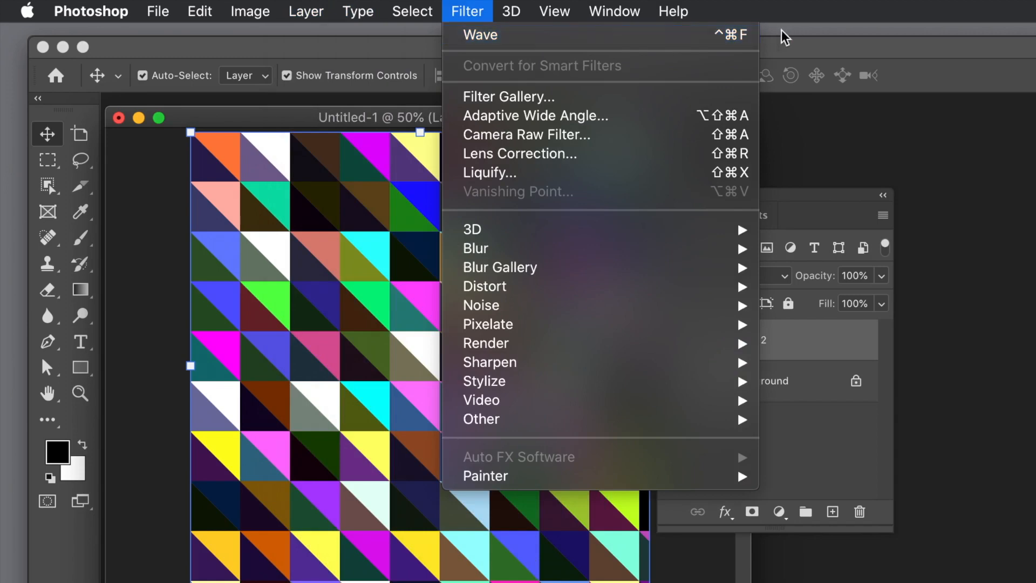
pyautogui.click(802, 31)
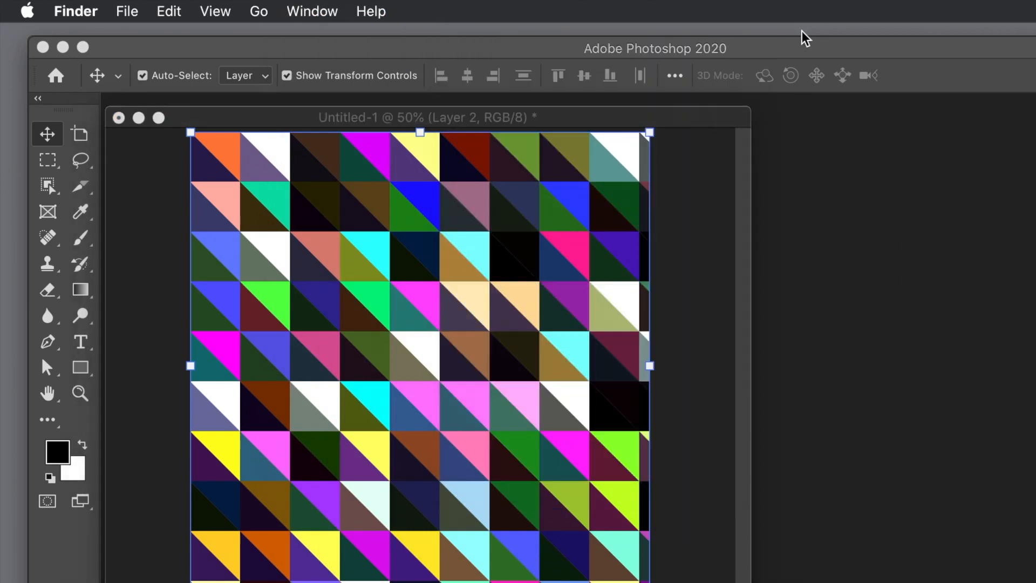